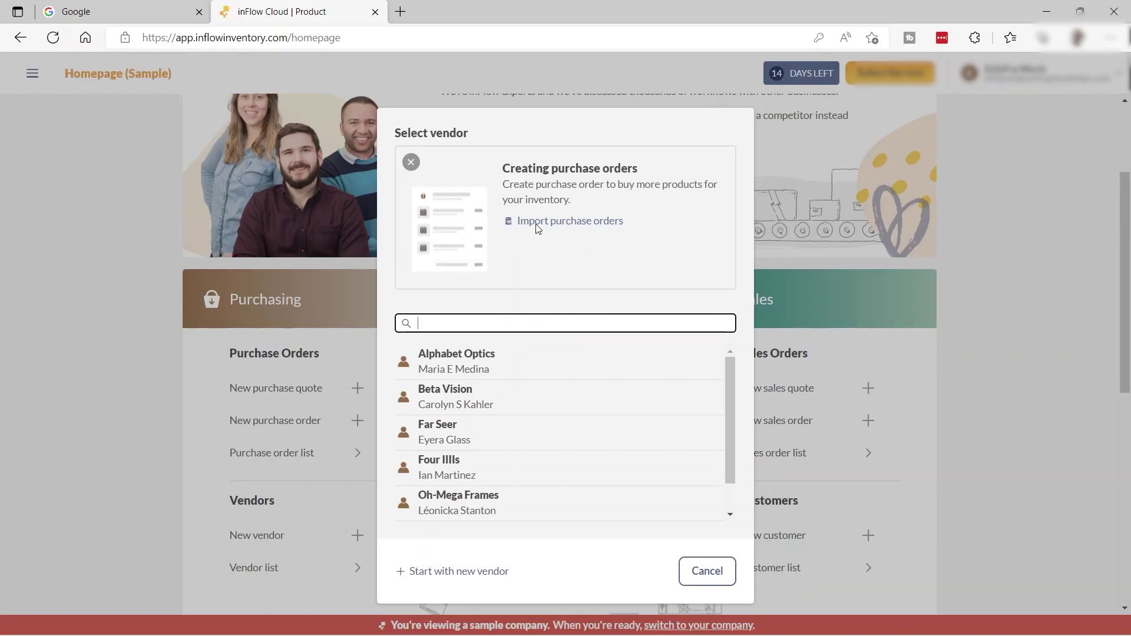
Inspect the CSV import option for purchase orders and leave it without importing anything
{"action": "left_click", "coordinate": [570, 222]}
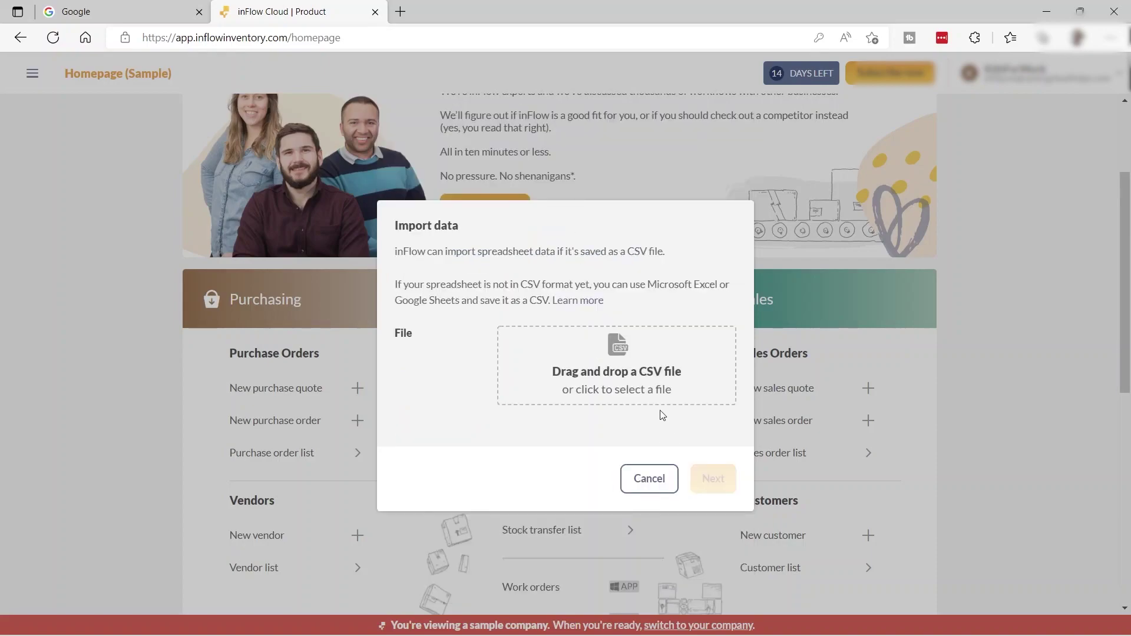
{"action": "left_click", "coordinate": [671, 480]}
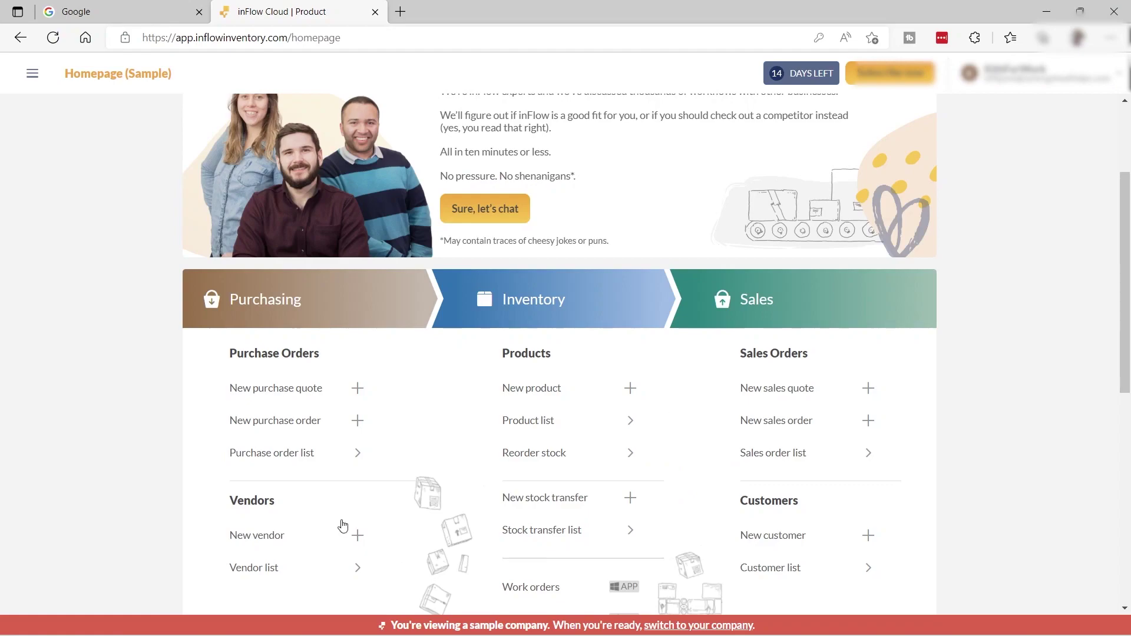
{"action": "scroll", "coordinate": [349, 527], "scroll_direction": "down", "scroll_amount": 3}
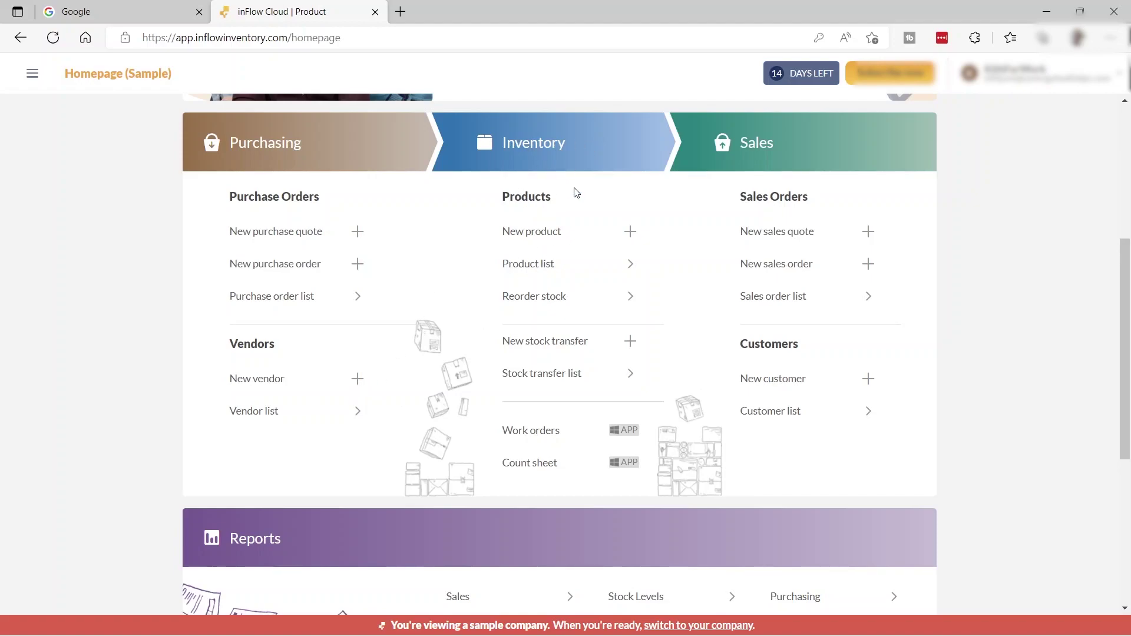
{"action": "scroll", "coordinate": [576, 193], "scroll_direction": "up", "scroll_amount": 3}
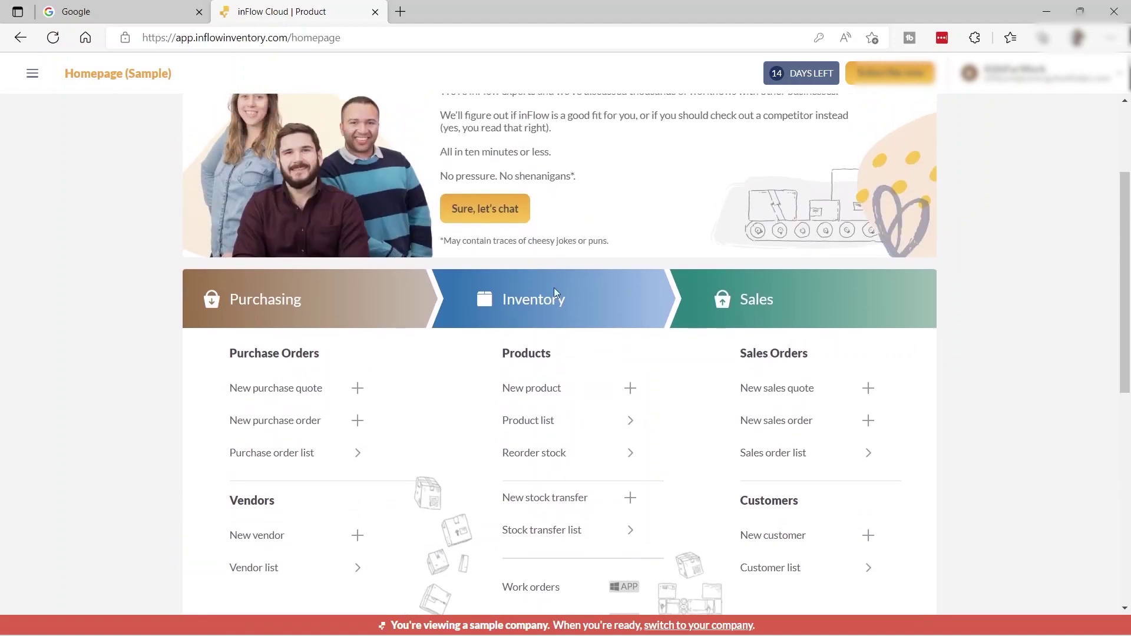
Inspect the new product form and its CSV product import option, leaving both without creating anything
{"action": "left_click", "coordinate": [630, 390]}
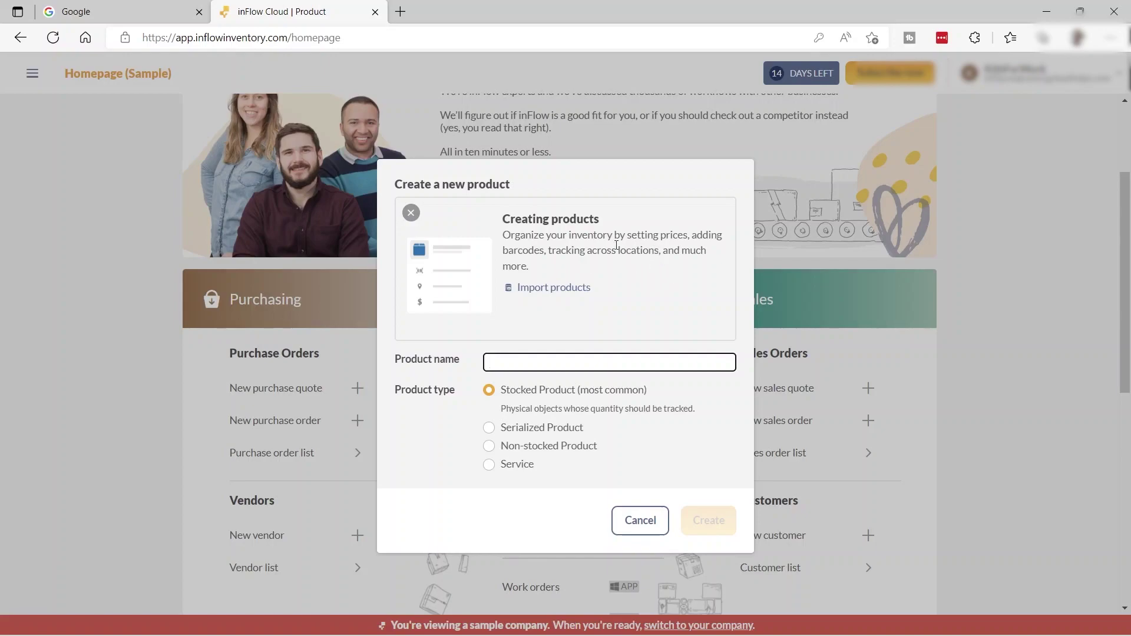
{"action": "left_click", "coordinate": [536, 287]}
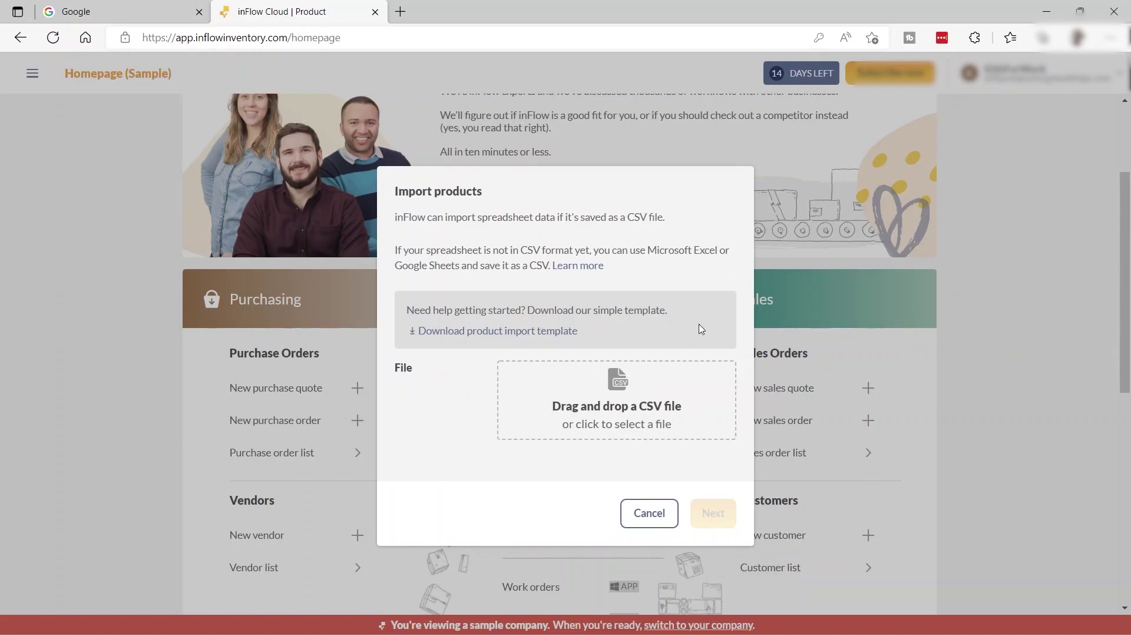
{"action": "left_click", "coordinate": [660, 514]}
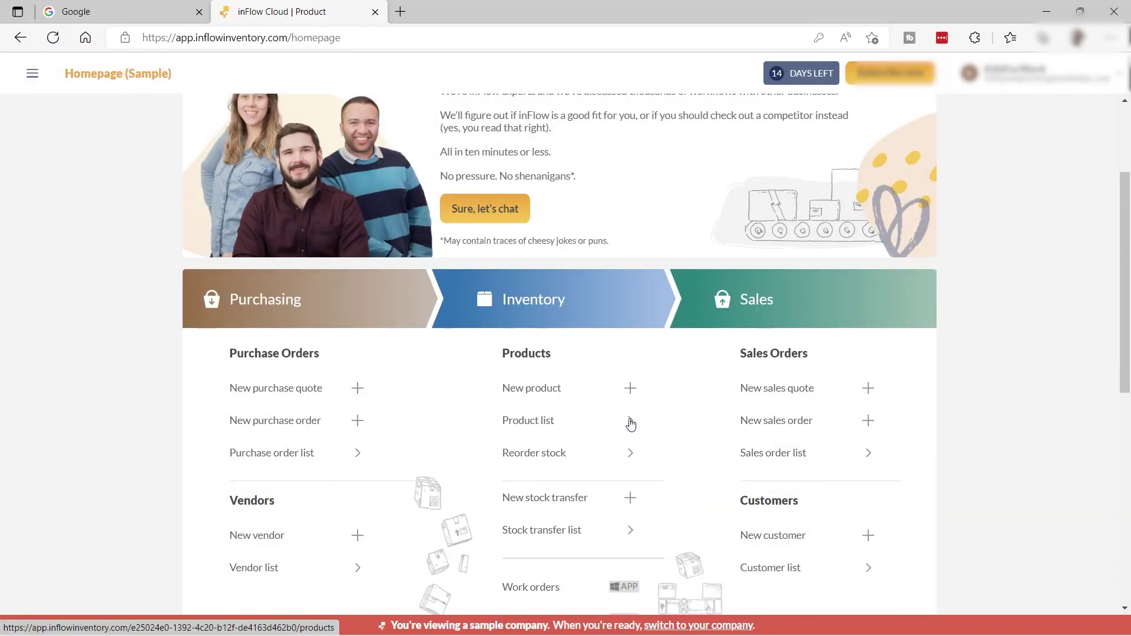
{"action": "left_click", "coordinate": [630, 395]}
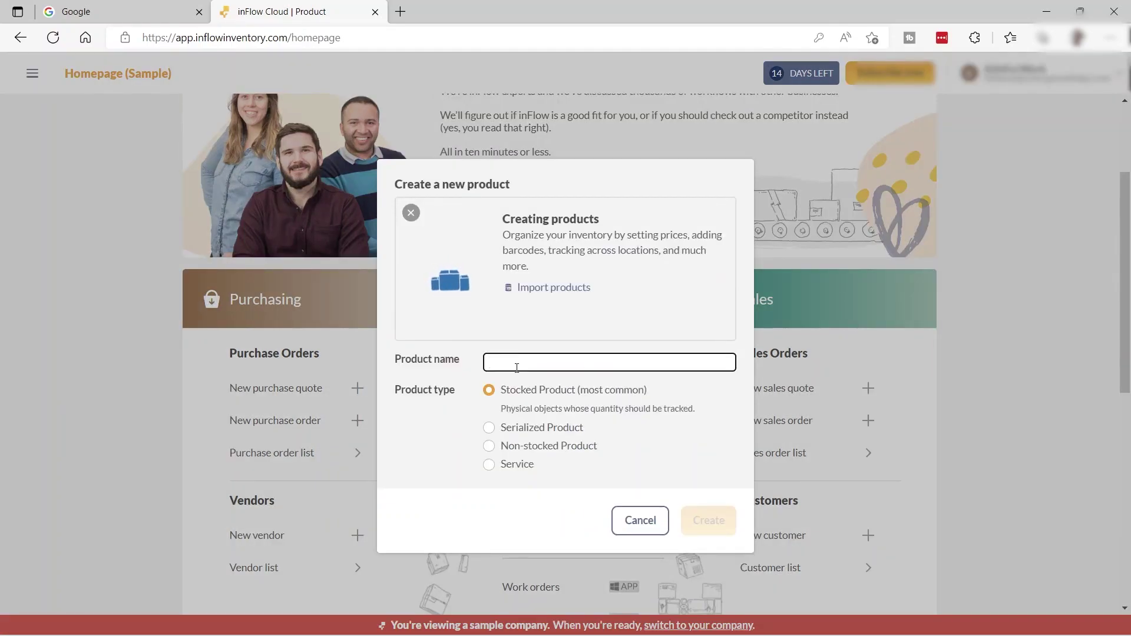
{"action": "left_click", "coordinate": [641, 521]}
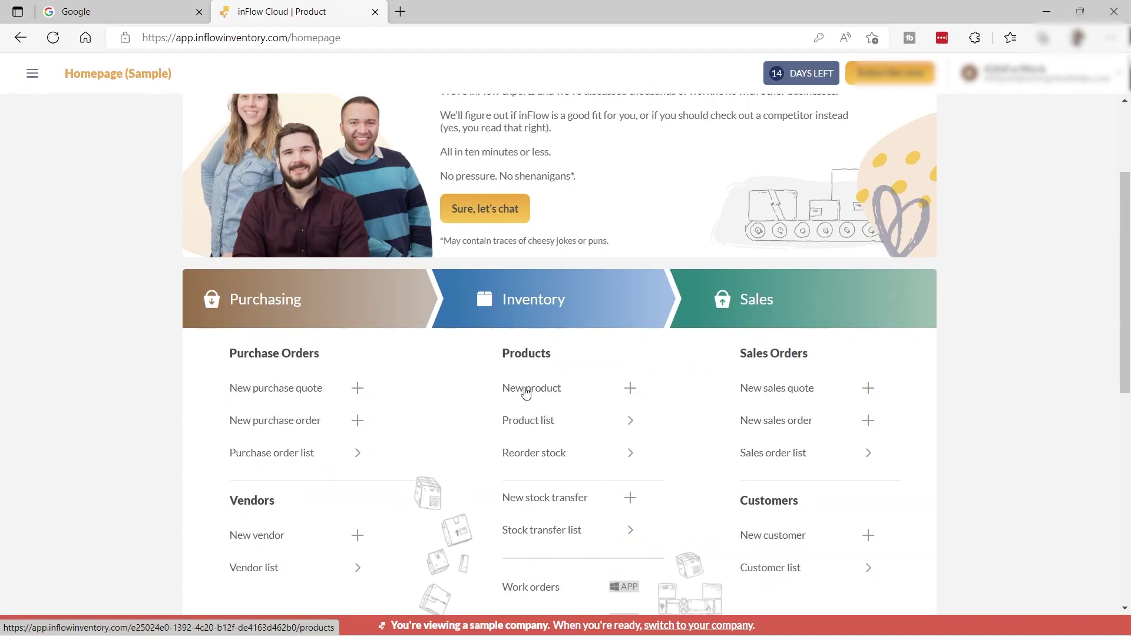
Open the product list and look through the sample products with their categories, quantities and retail prices
{"action": "left_click", "coordinate": [633, 429]}
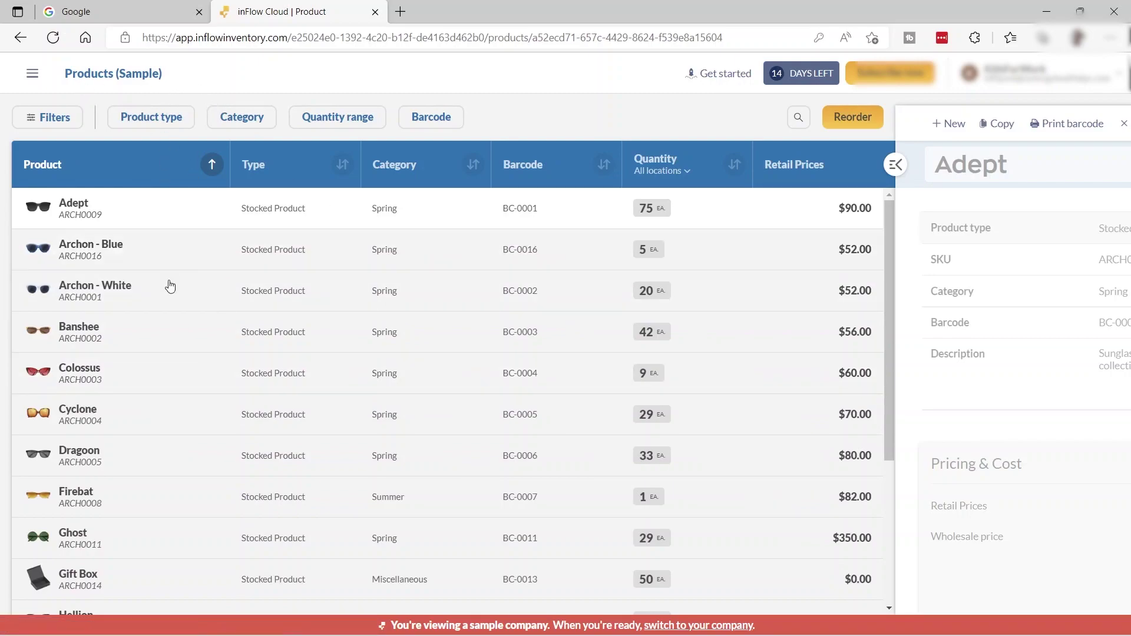
{"action": "scroll", "coordinate": [109, 361], "scroll_direction": "down", "scroll_amount": 3}
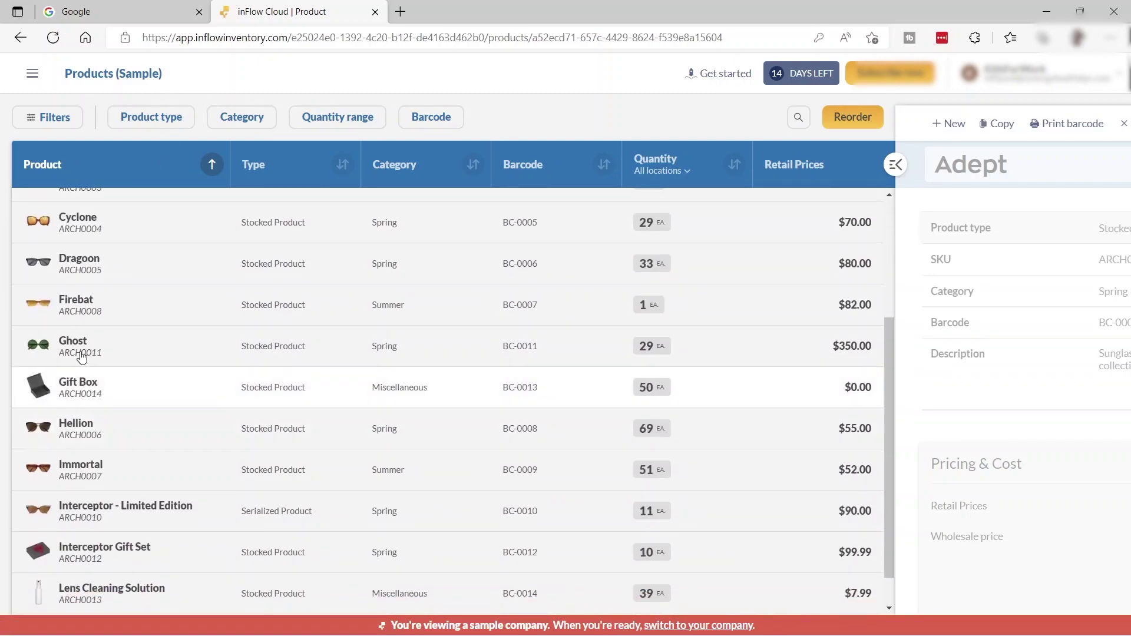
{"action": "scroll", "coordinate": [93, 259], "scroll_direction": "up", "scroll_amount": 3}
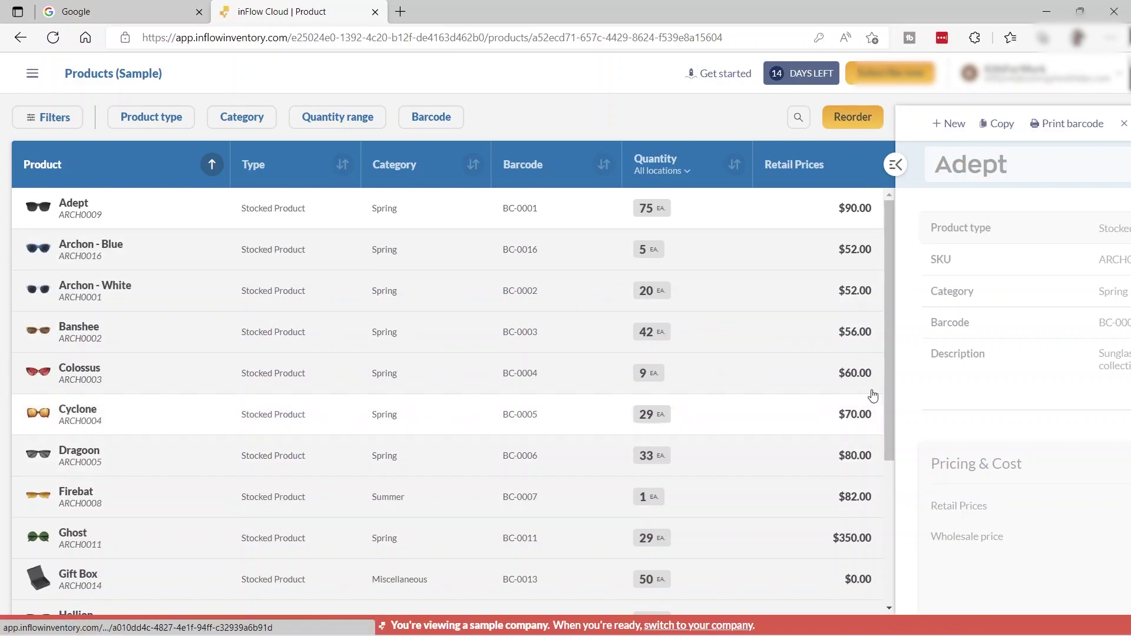
{"action": "scroll", "coordinate": [795, 448], "scroll_direction": "down", "scroll_amount": 1}
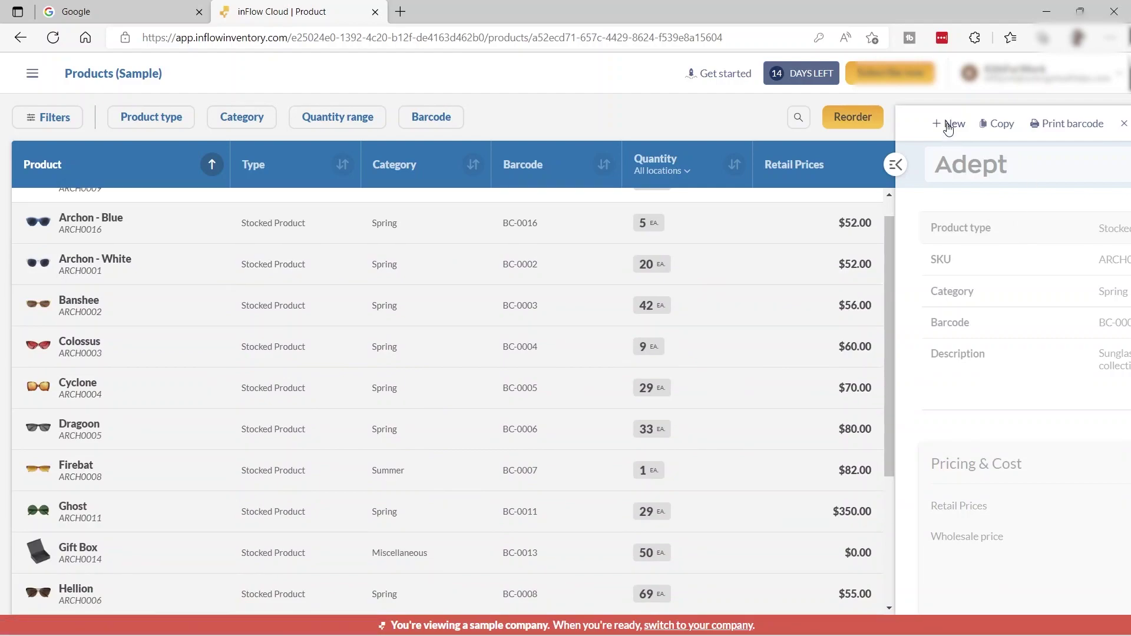
Create a new stocked product named Test
{"action": "left_click", "coordinate": [948, 125]}
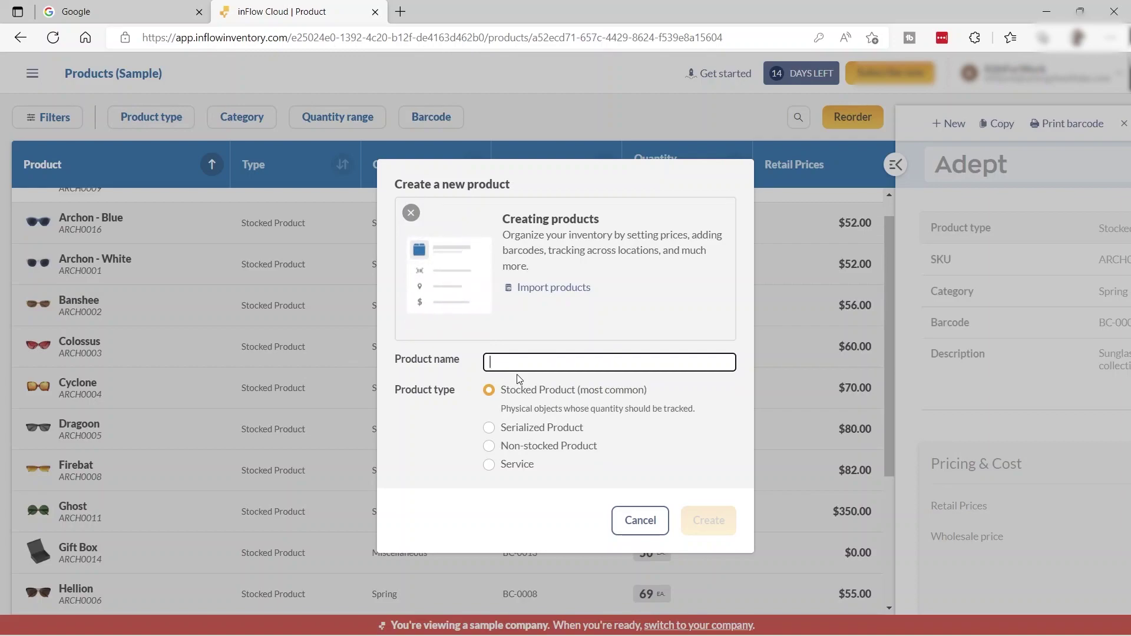
{"action": "type", "text": "Ts"}
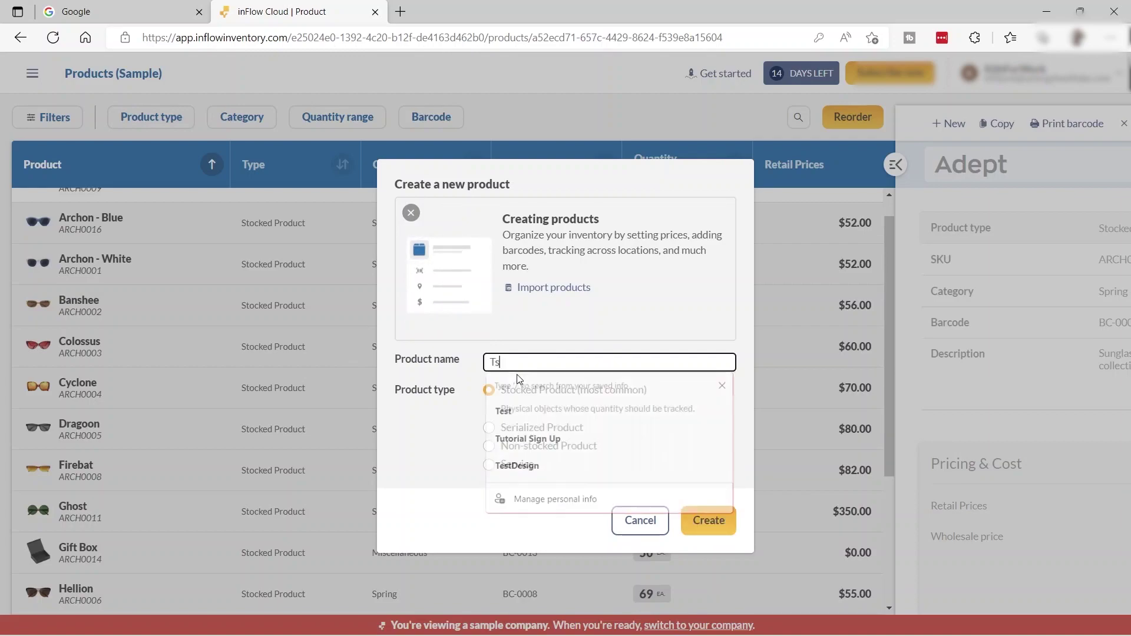
{"action": "key", "text": "BackSpace"}
{"action": "type", "text": "est"}
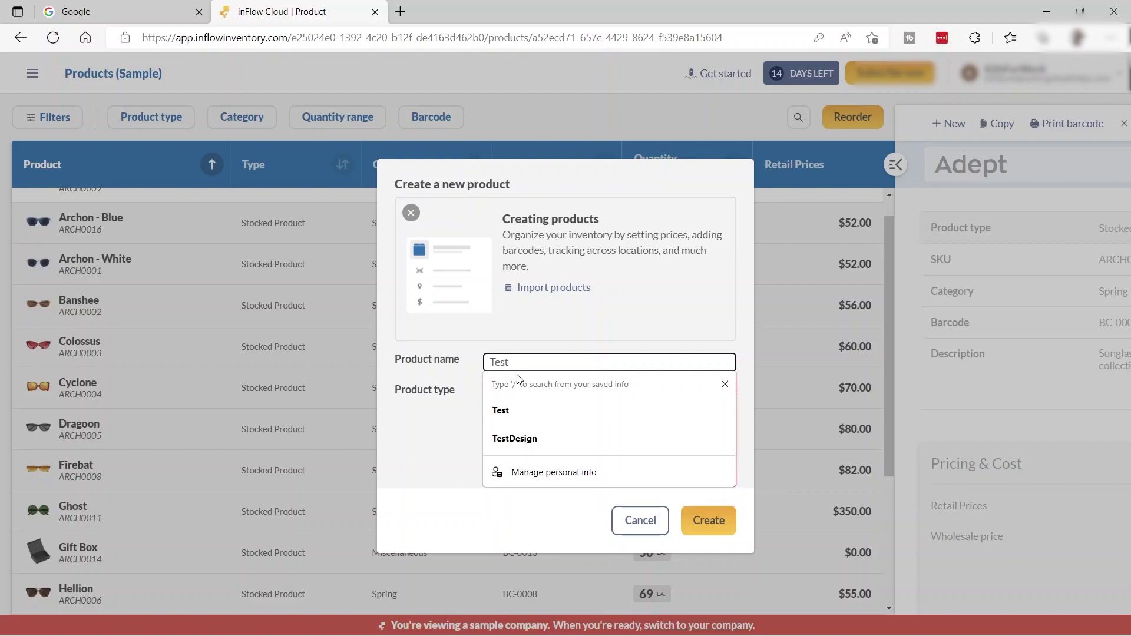
{"action": "left_click", "coordinate": [699, 519]}
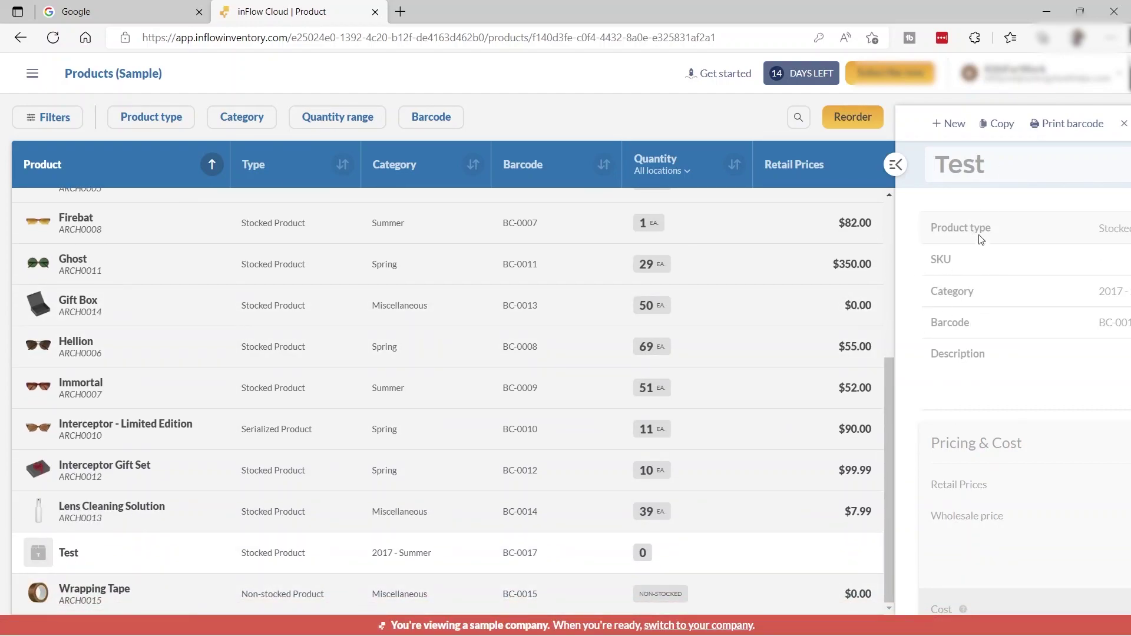
Expand the Test product's details and examine its SKU, category options and barcode without changing them
{"action": "left_click", "coordinate": [896, 168]}
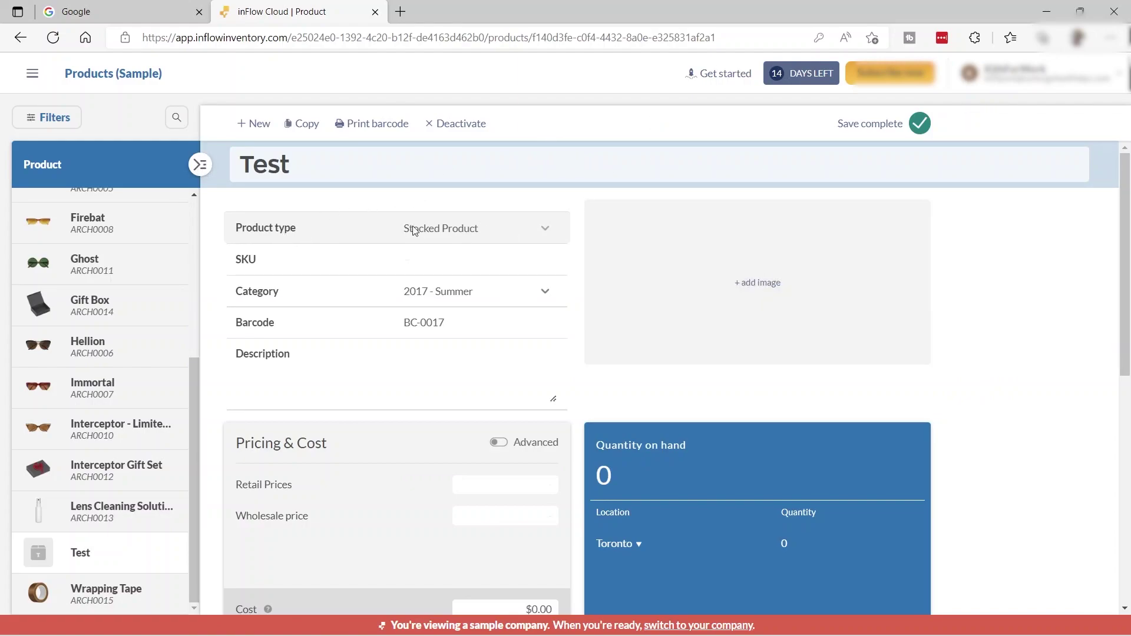
{"action": "left_click", "coordinate": [491, 258]}
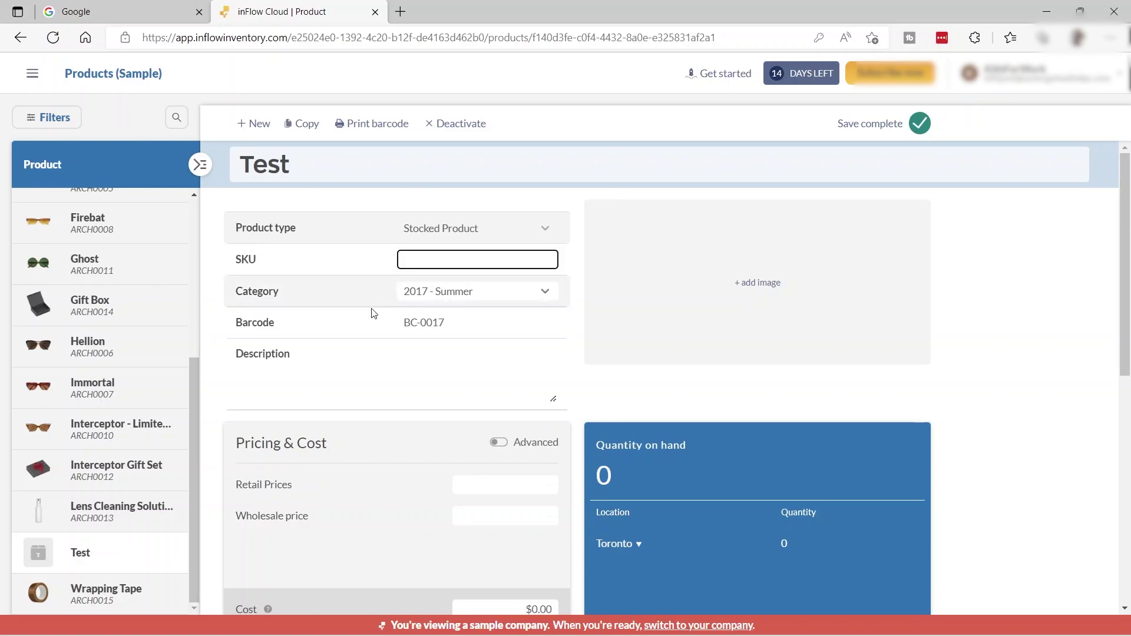
{"action": "left_click", "coordinate": [537, 294]}
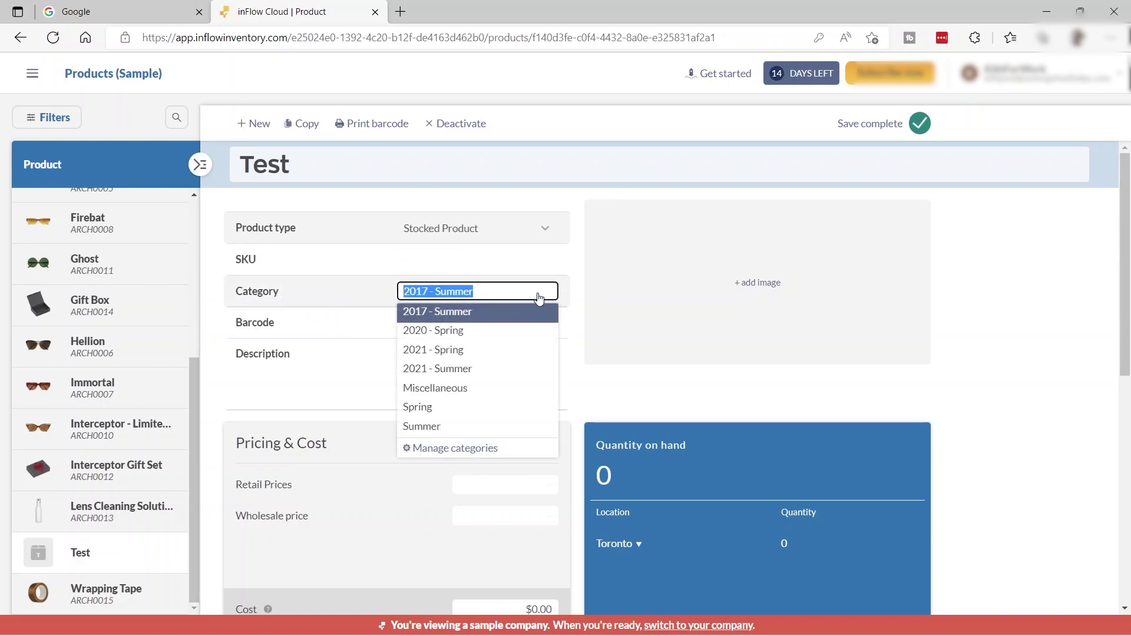
{"action": "left_click", "coordinate": [397, 323]}
{"action": "type", "text": "BC-0017"}
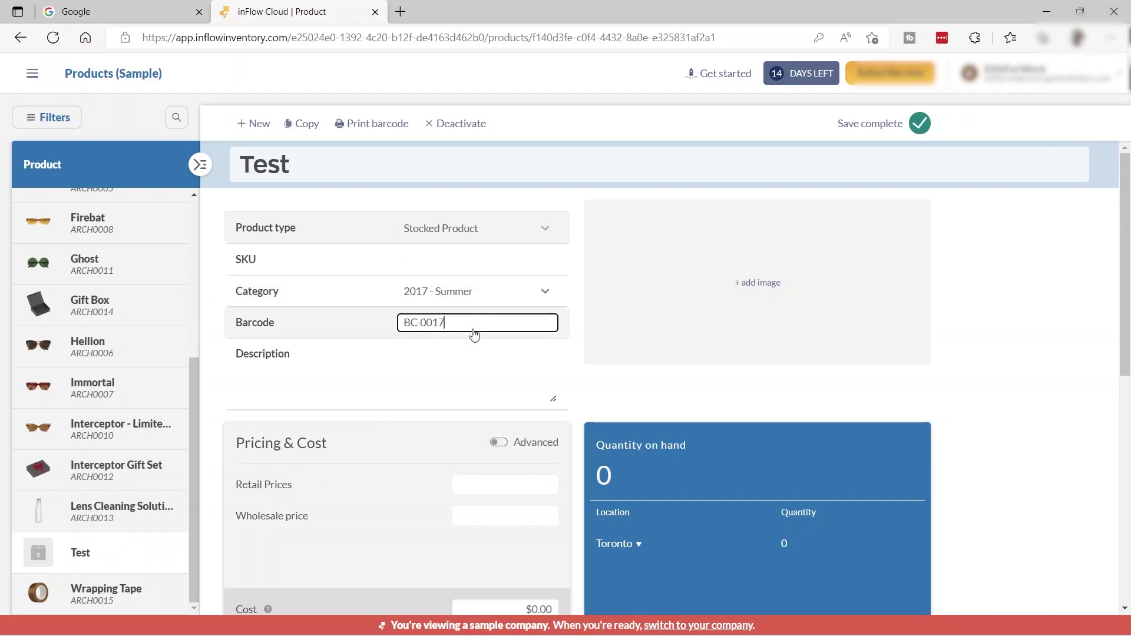
Enter "Test Description" as the Test product's description
{"action": "left_click", "coordinate": [458, 366]}
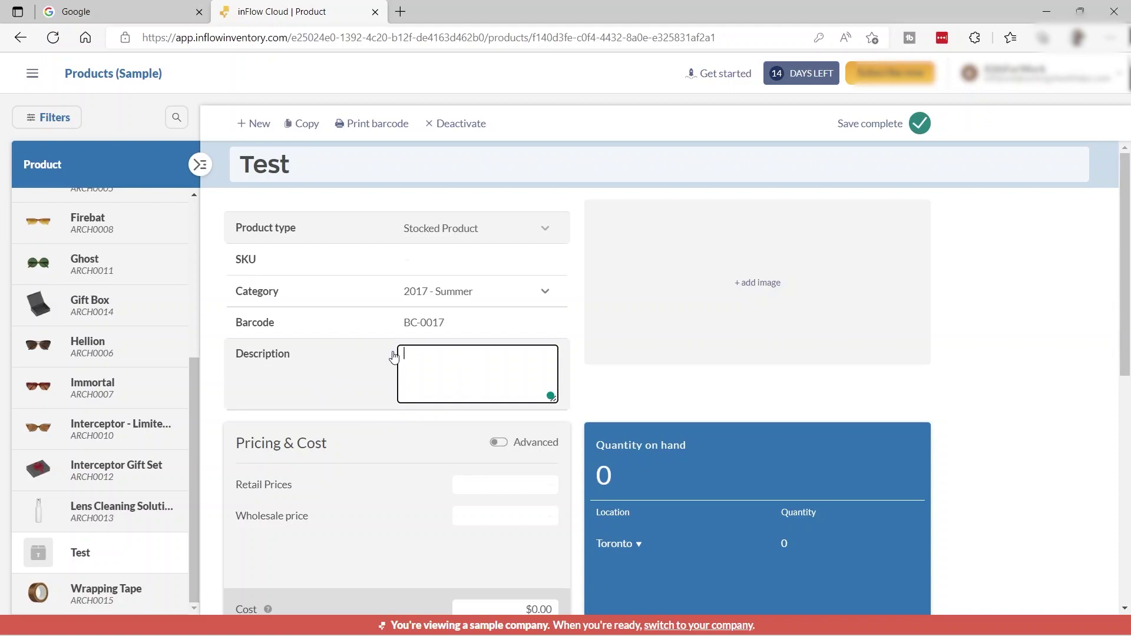
{"action": "type", "text": "Test"}
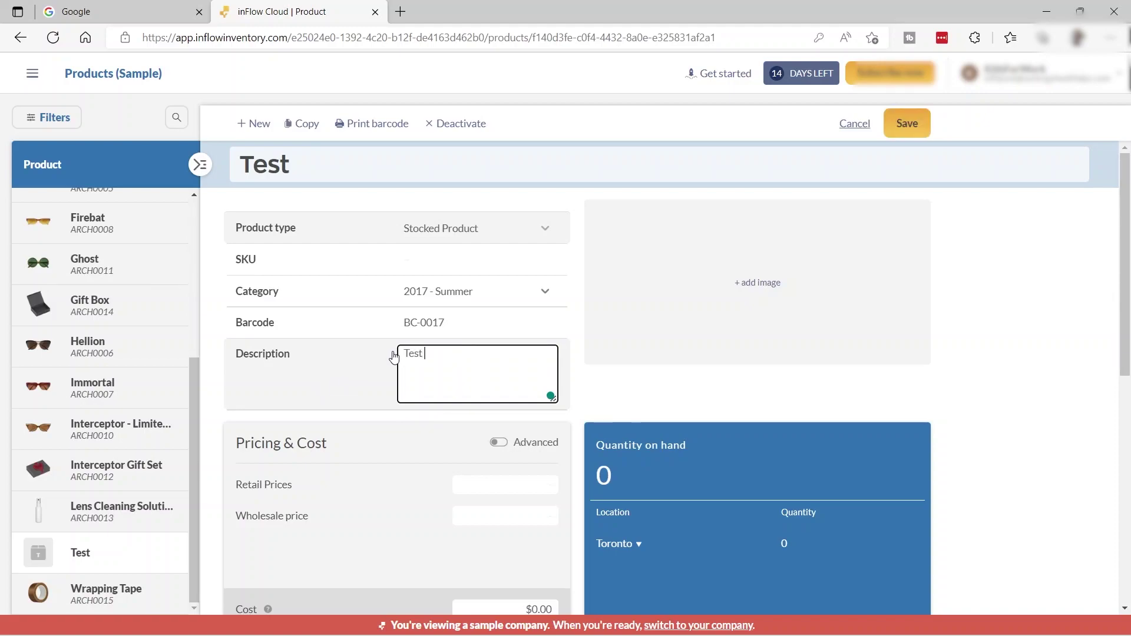
{"action": "type", "text": " Description"}
{"action": "left_click", "coordinate": [891, 163]}
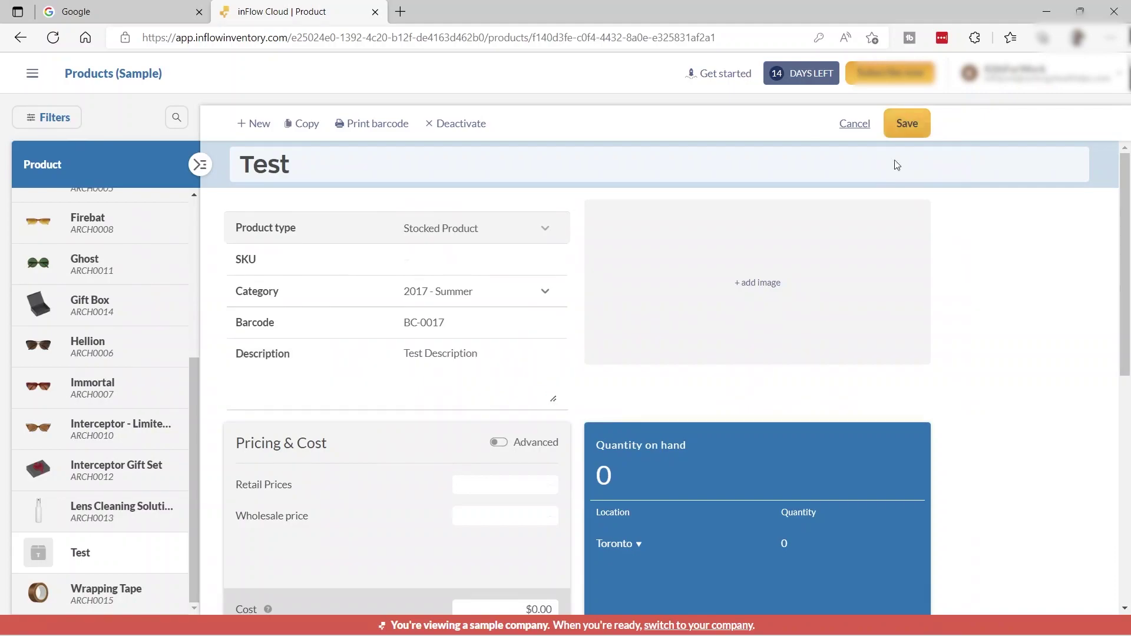
Upload the image IMG_0442 from the August folder as the Test product's picture
{"action": "left_click", "coordinate": [746, 283]}
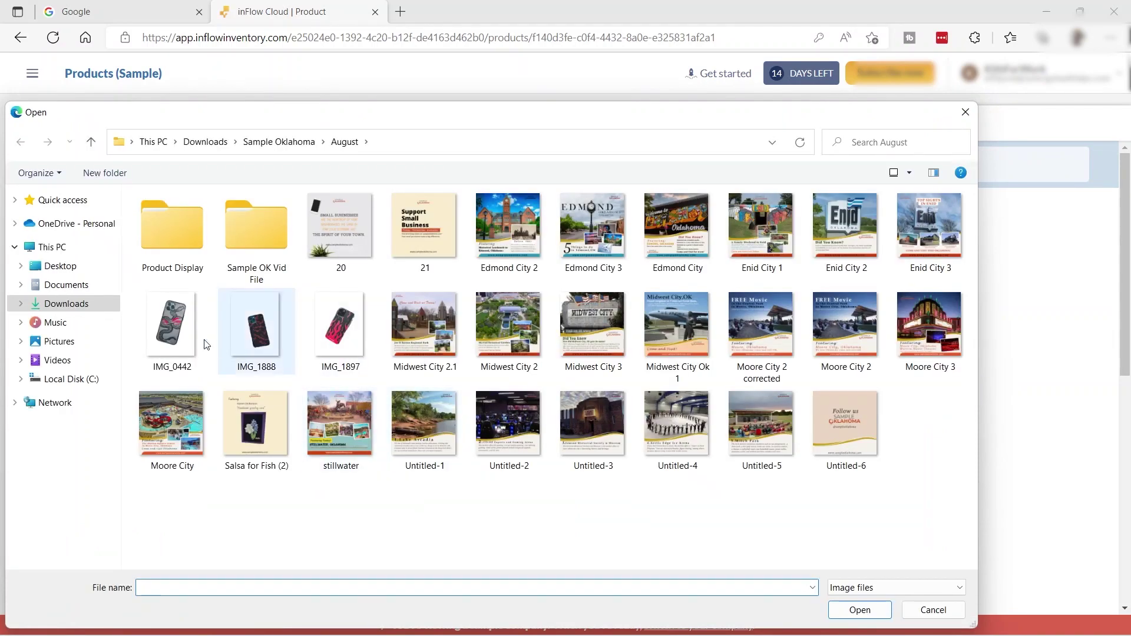
{"action": "left_click", "coordinate": [190, 336]}
{"action": "left_click", "coordinate": [860, 610]}
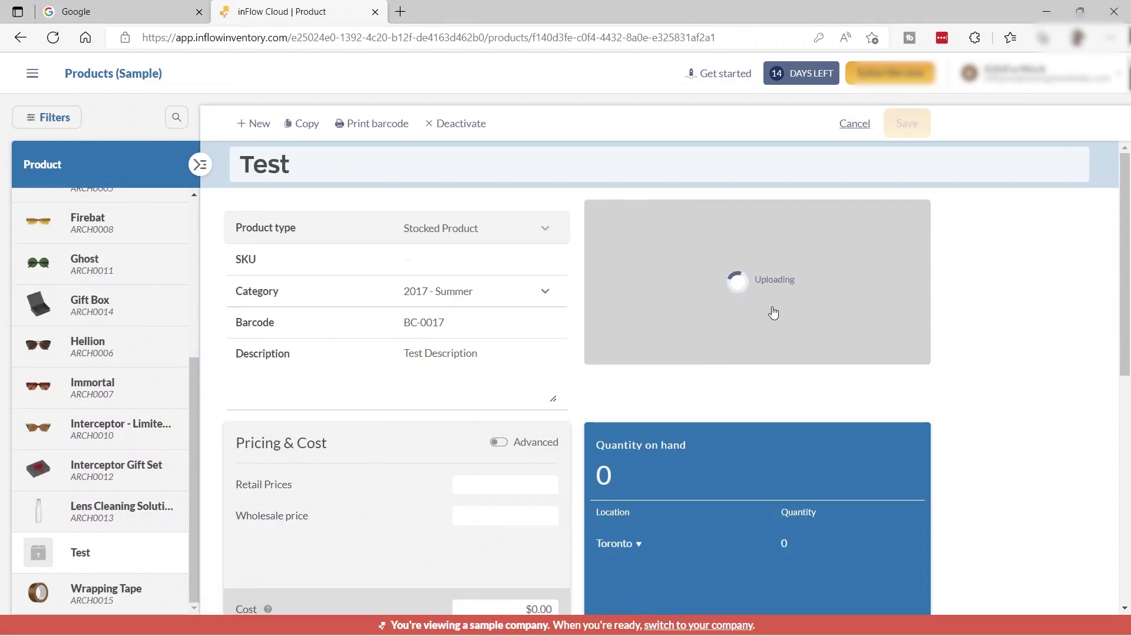
Set the Test product's cost to $25.00
{"action": "scroll", "coordinate": [765, 357], "scroll_direction": "down", "scroll_amount": 1}
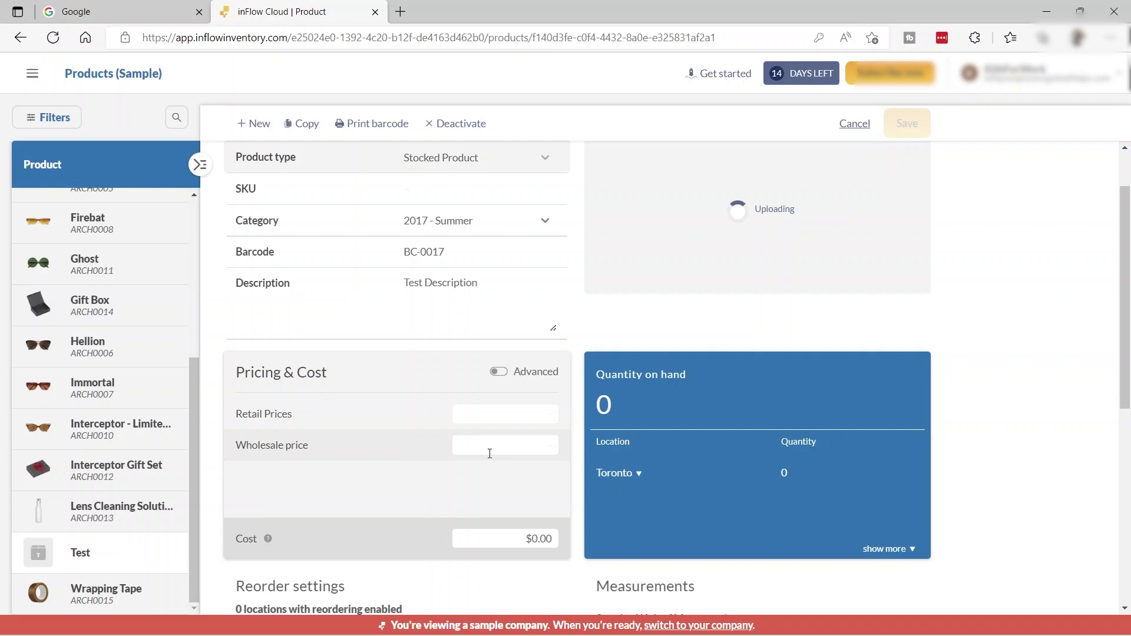
{"action": "scroll", "coordinate": [490, 451], "scroll_direction": "down", "scroll_amount": 1}
{"action": "mouse_move", "coordinate": [266, 470]}
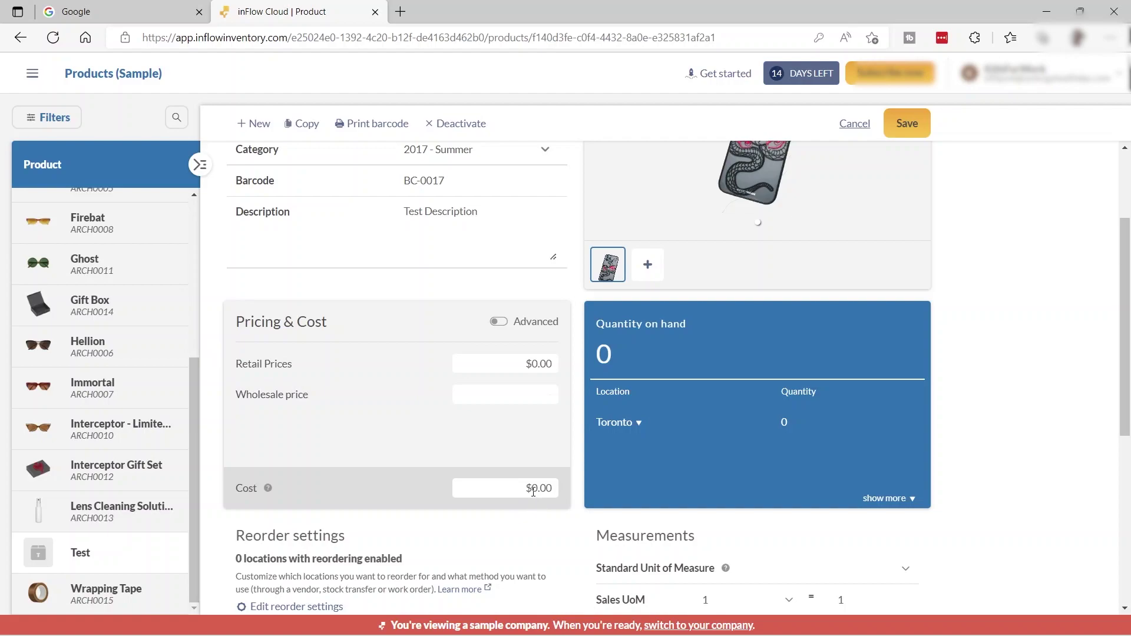
{"action": "left_click", "coordinate": [537, 489]}
{"action": "left_click", "coordinate": [539, 488]}
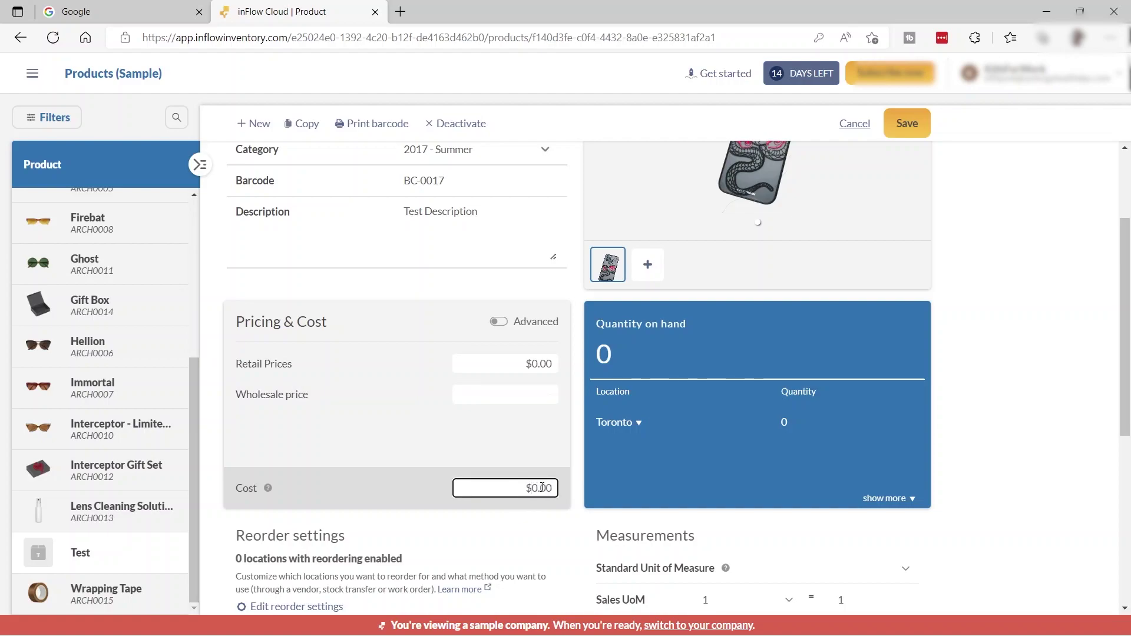
{"action": "type", "text": "25"}
{"action": "key", "text": "Return"}
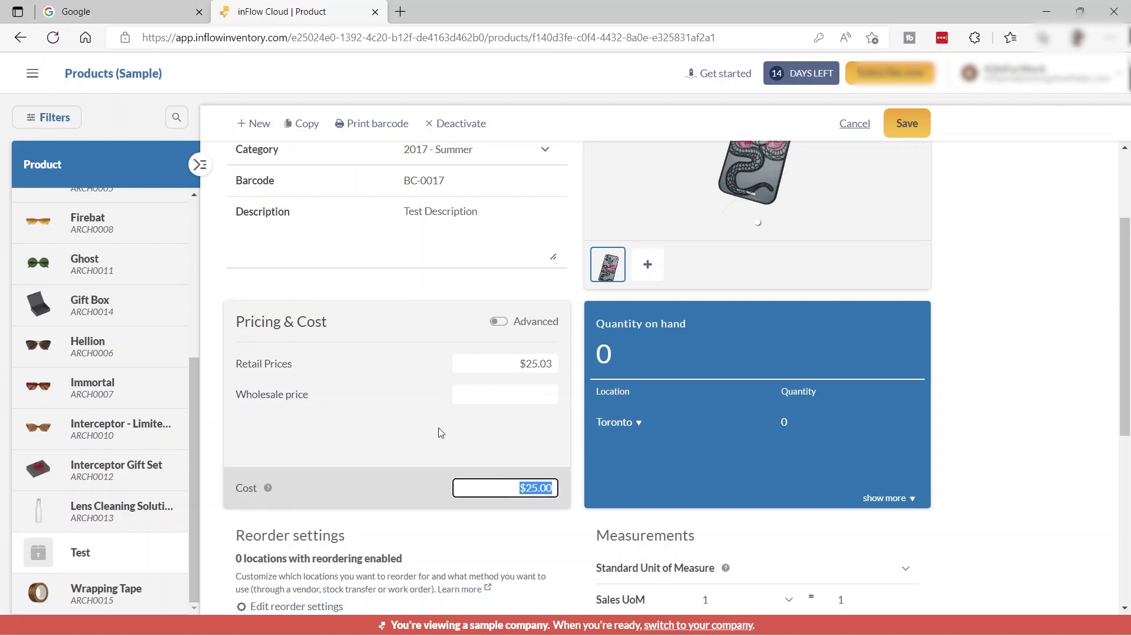
Turn on advanced pricing for the Test product and set the retail price markup to 20%
{"action": "left_click", "coordinate": [499, 323]}
{"action": "left_click", "coordinate": [394, 382]}
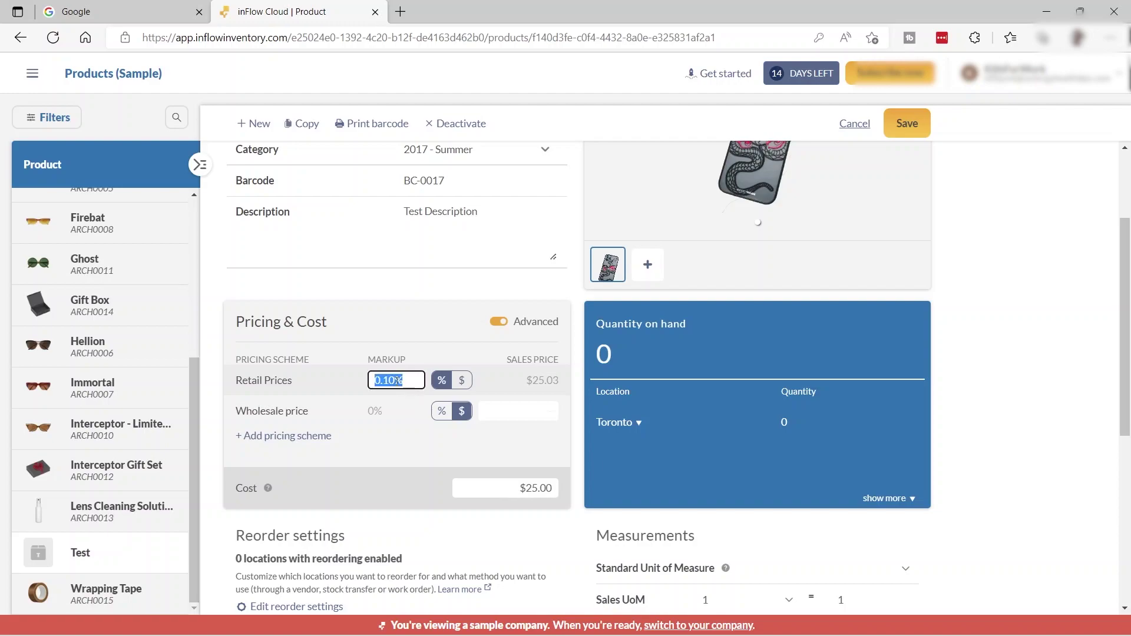
{"action": "left_click", "coordinate": [395, 381]}
{"action": "key", "text": "ctrl+a"}
{"action": "key", "text": "BackSpace"}
{"action": "type", "text": "20"}
{"action": "left_click", "coordinate": [449, 463]}
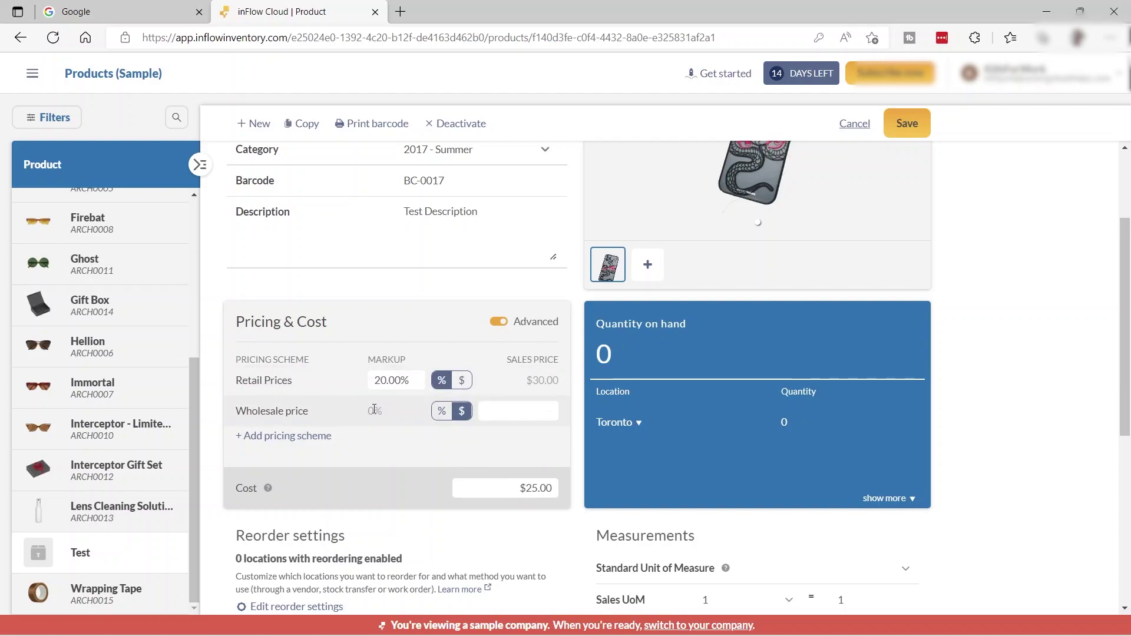
Switch the wholesale price to a percentage markup and set it to 15%
{"action": "left_click", "coordinate": [442, 416]}
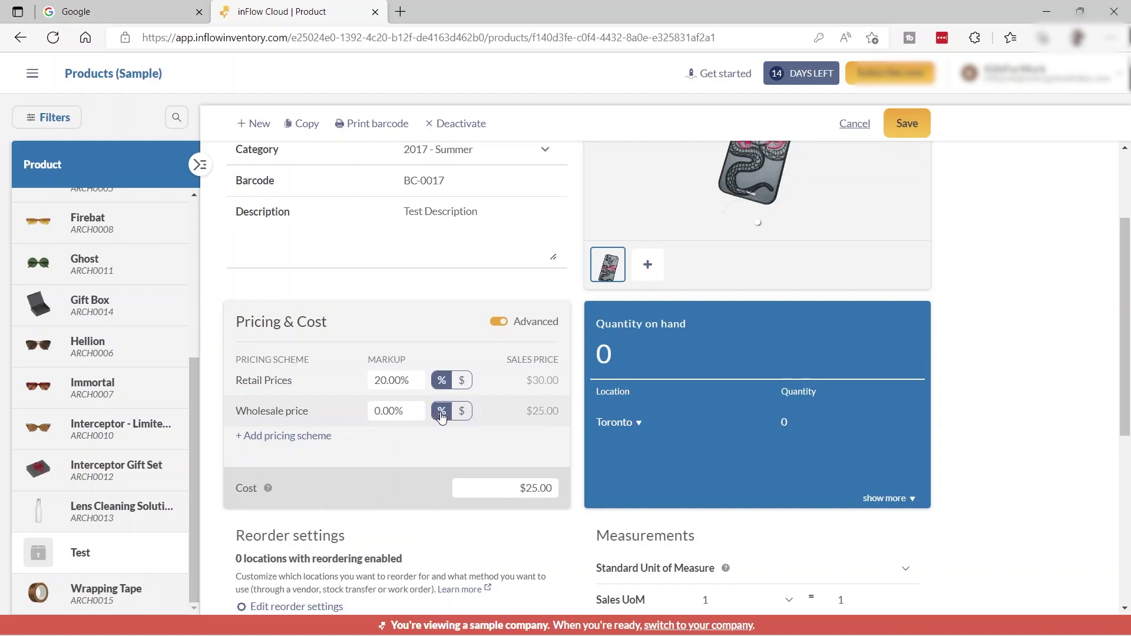
{"action": "left_click", "coordinate": [386, 411]}
{"action": "type", "text": "15"}
{"action": "left_click", "coordinate": [433, 444]}
{"action": "scroll", "coordinate": [521, 376], "scroll_direction": "up", "scroll_amount": 1}
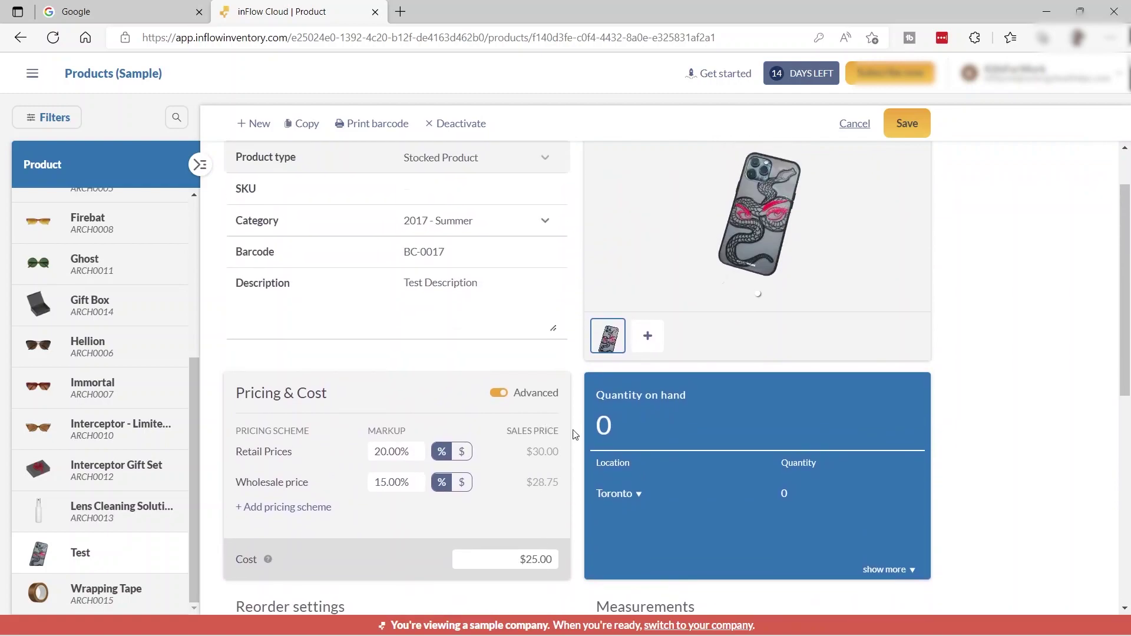
{"action": "scroll", "coordinate": [666, 460], "scroll_direction": "down", "scroll_amount": 1}
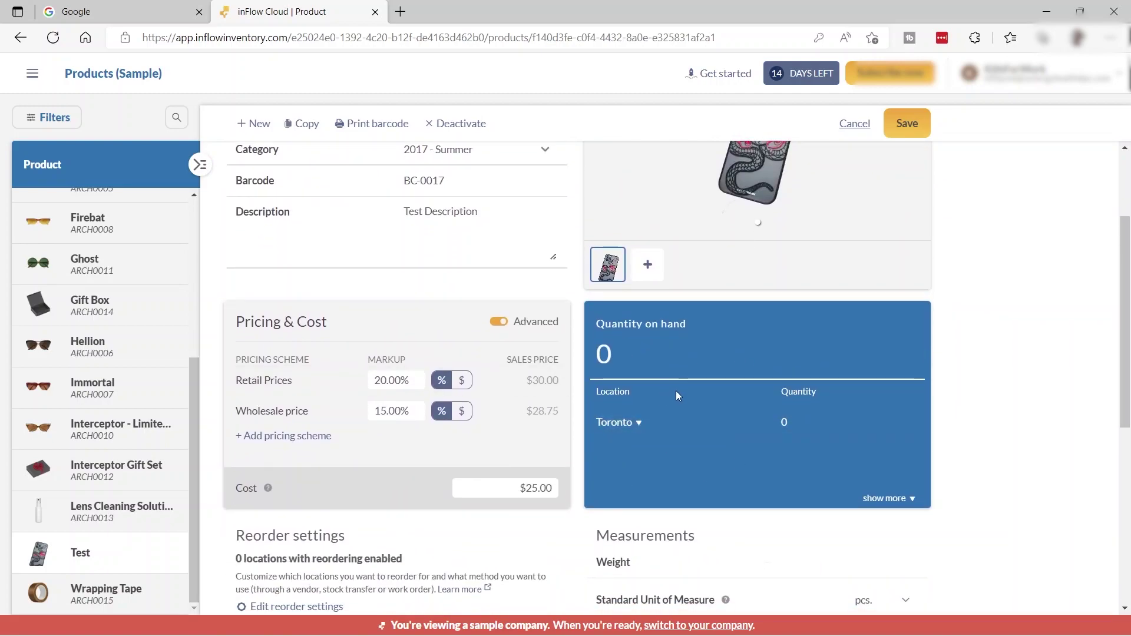
Choose pcs. as the Test product's standard unit of measure, leaving the weight blank
{"action": "scroll", "coordinate": [759, 400], "scroll_direction": "down", "scroll_amount": 1}
{"action": "scroll", "coordinate": [758, 399], "scroll_direction": "down", "scroll_amount": 2}
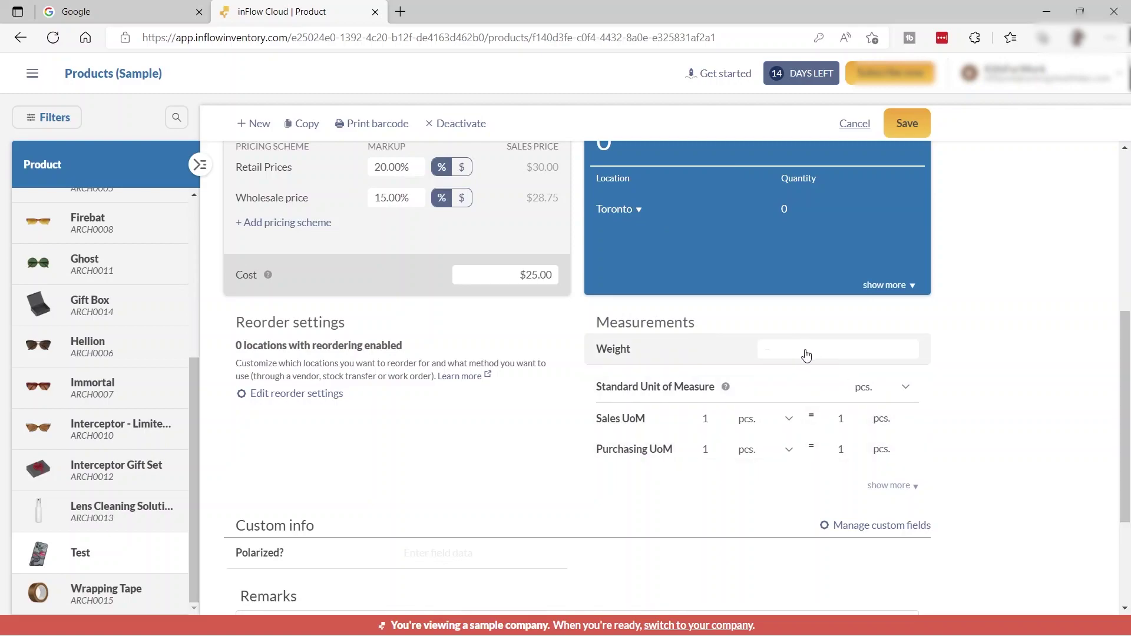
{"action": "left_click", "coordinate": [807, 356]}
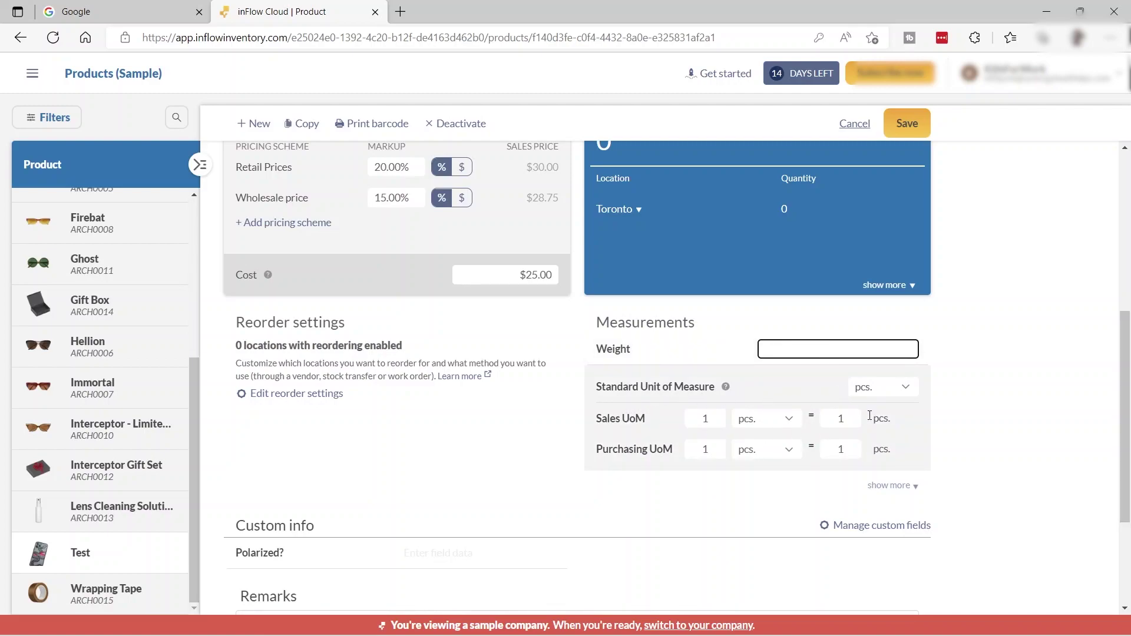
{"action": "left_click", "coordinate": [895, 389]}
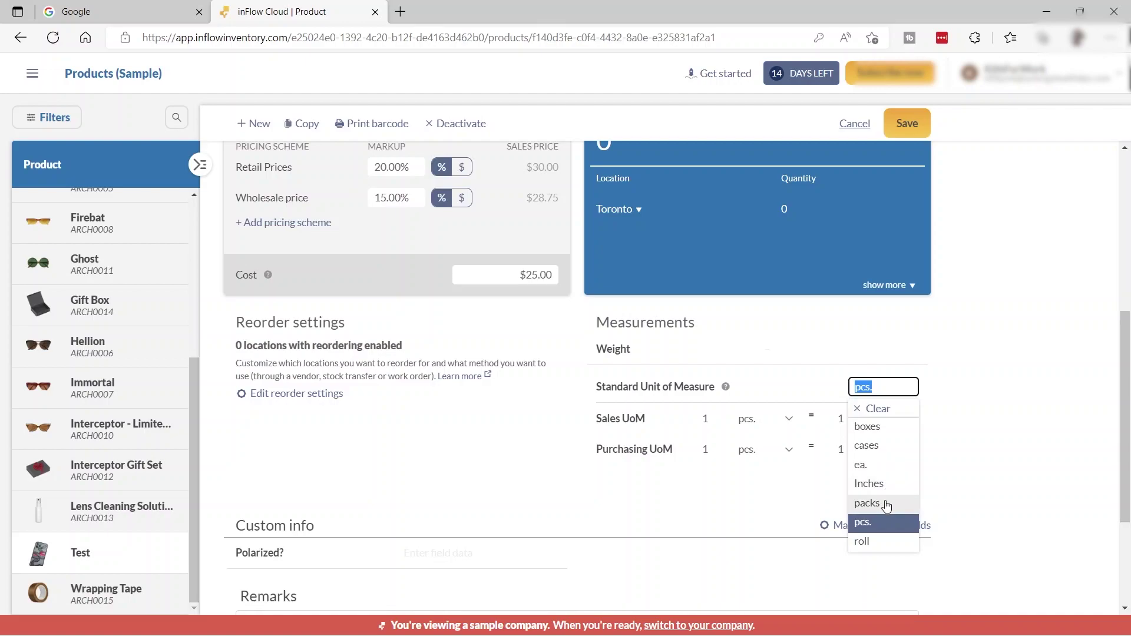
{"action": "left_click", "coordinate": [885, 525]}
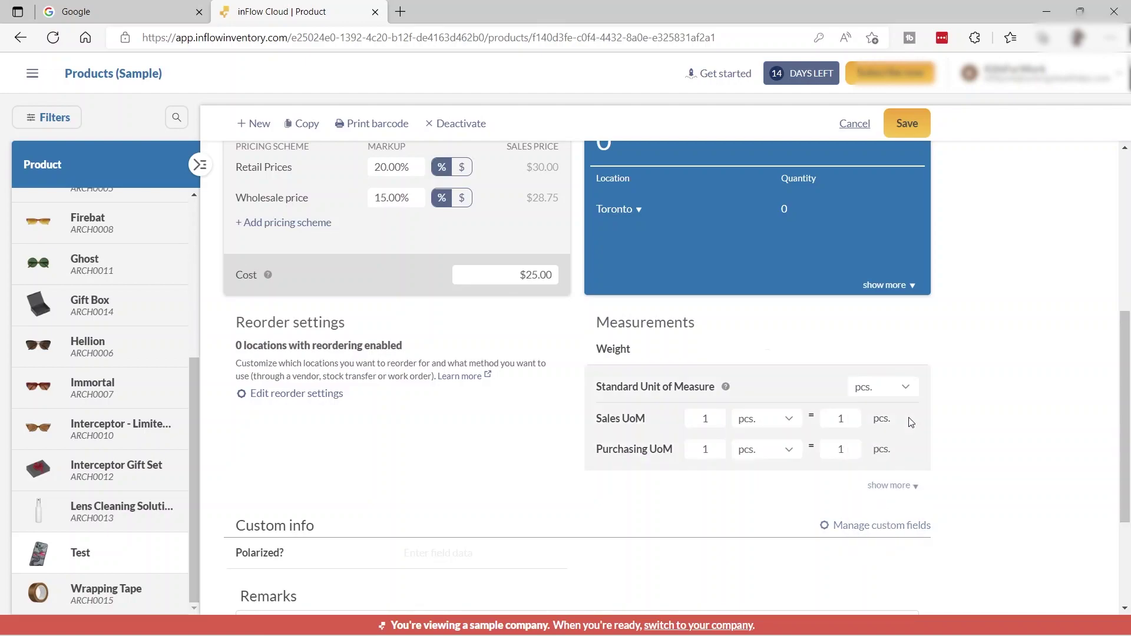
Look over the Test product's custom info and remarks, leaving both blank, and save the product
{"action": "scroll", "coordinate": [813, 384], "scroll_direction": "down", "scroll_amount": 3}
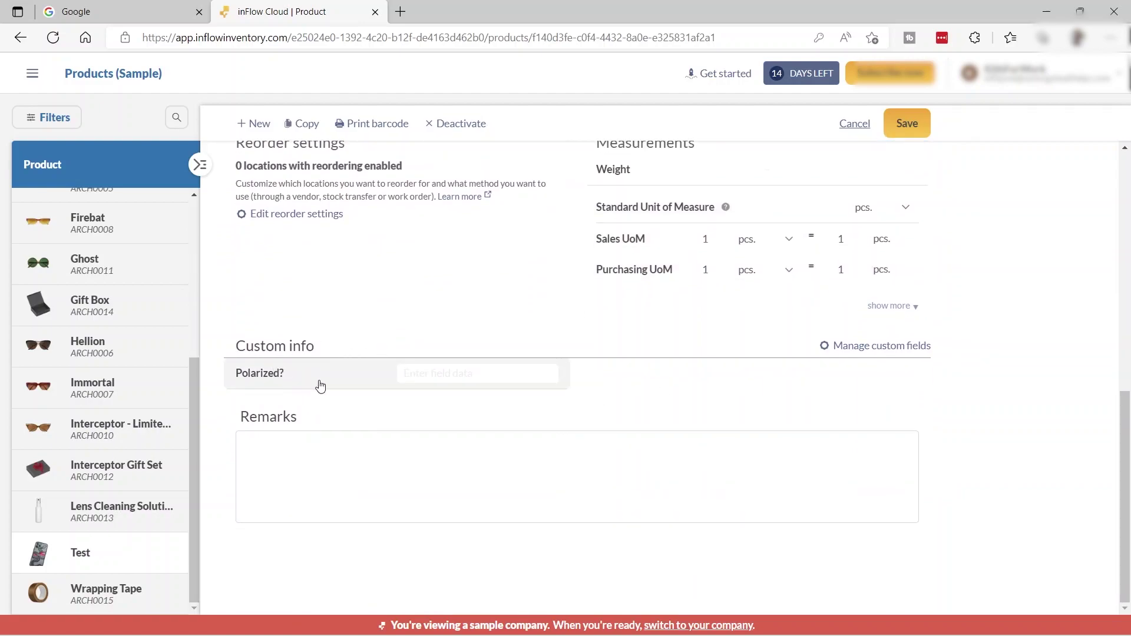
{"action": "left_click", "coordinate": [485, 456]}
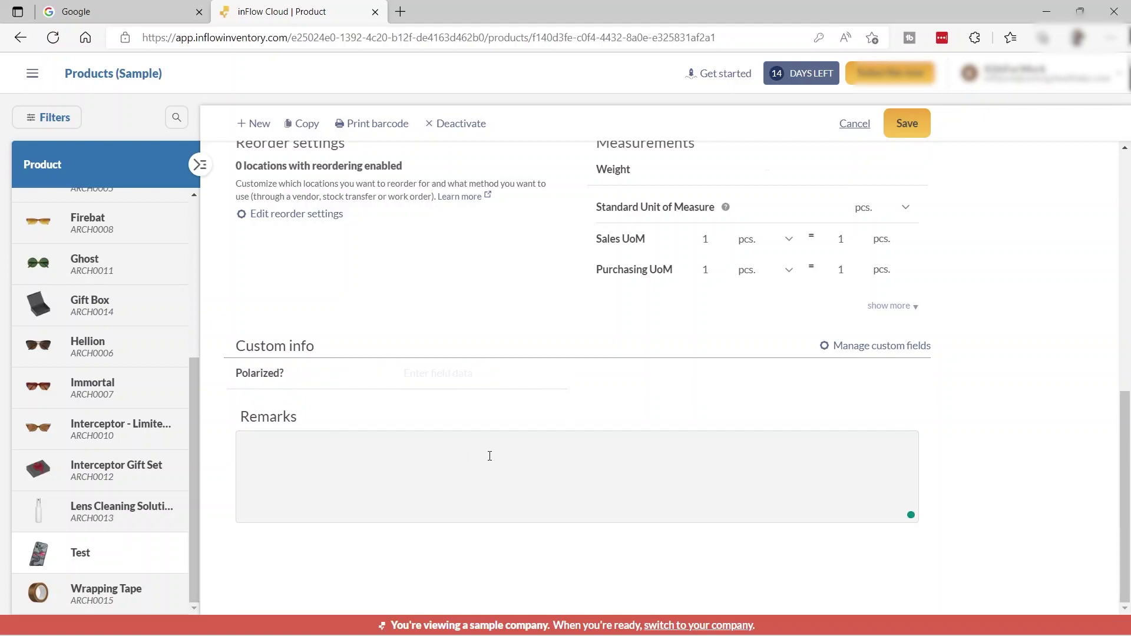
{"action": "scroll", "coordinate": [731, 462], "scroll_direction": "up", "scroll_amount": 9}
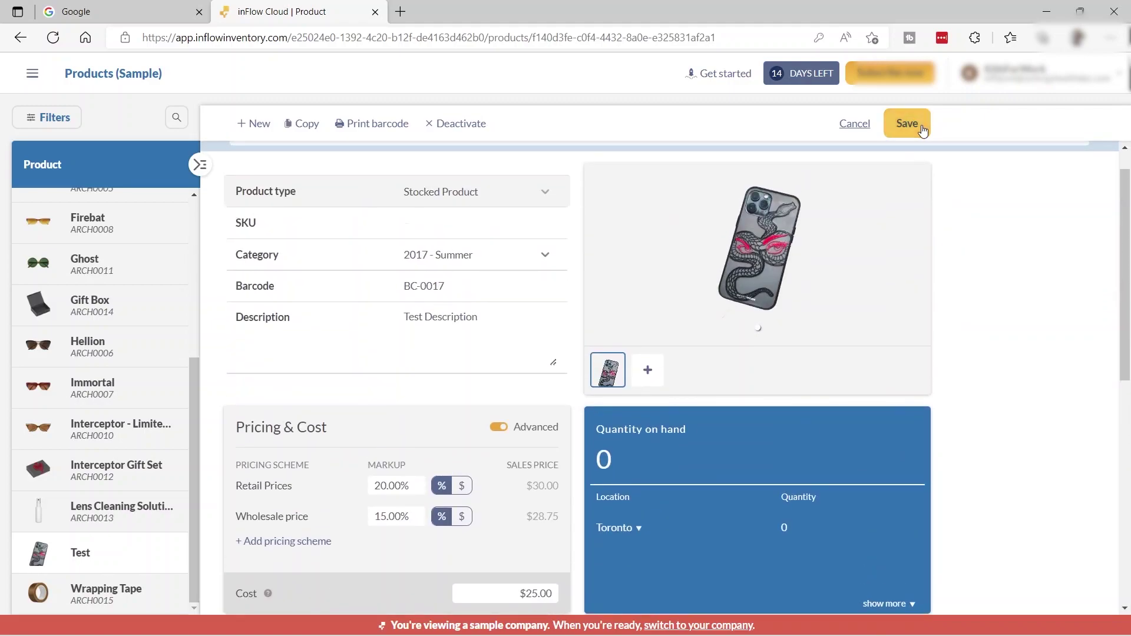
{"action": "left_click", "coordinate": [908, 125]}
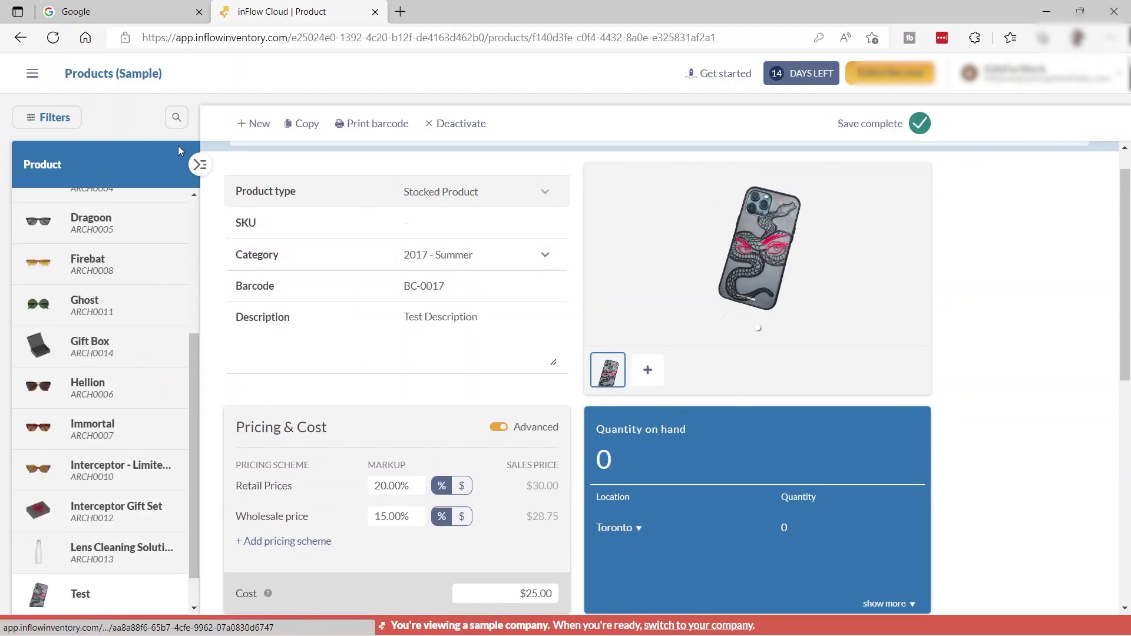
Expand the product list to show all its columns and check the Test product's entry
{"action": "left_click", "coordinate": [199, 165]}
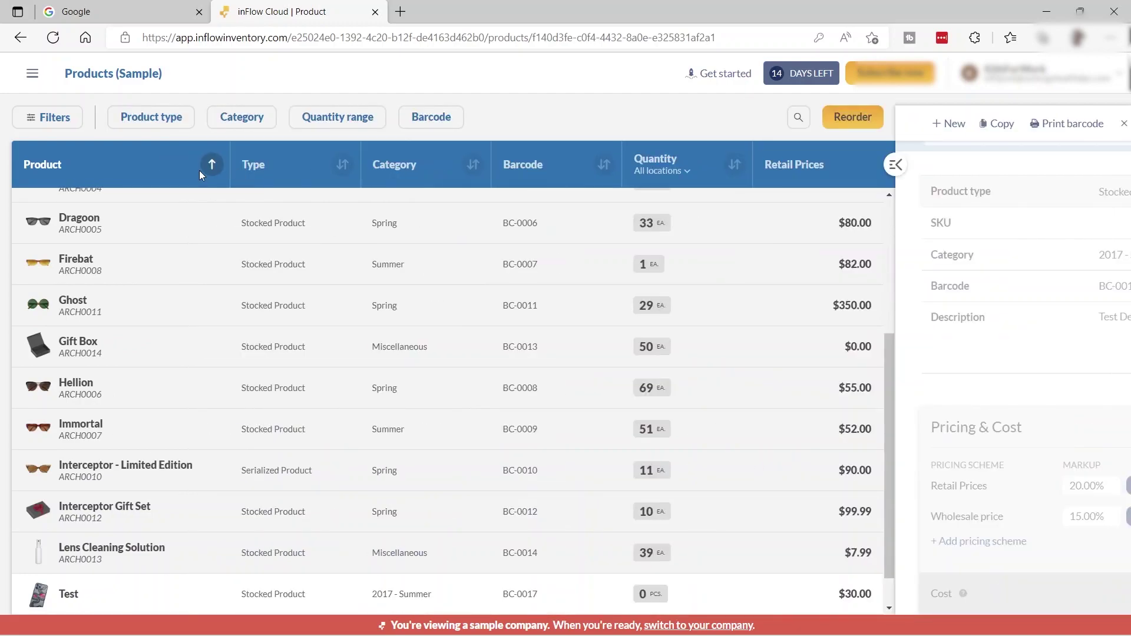
{"action": "scroll", "coordinate": [121, 480], "scroll_direction": "down", "scroll_amount": 1}
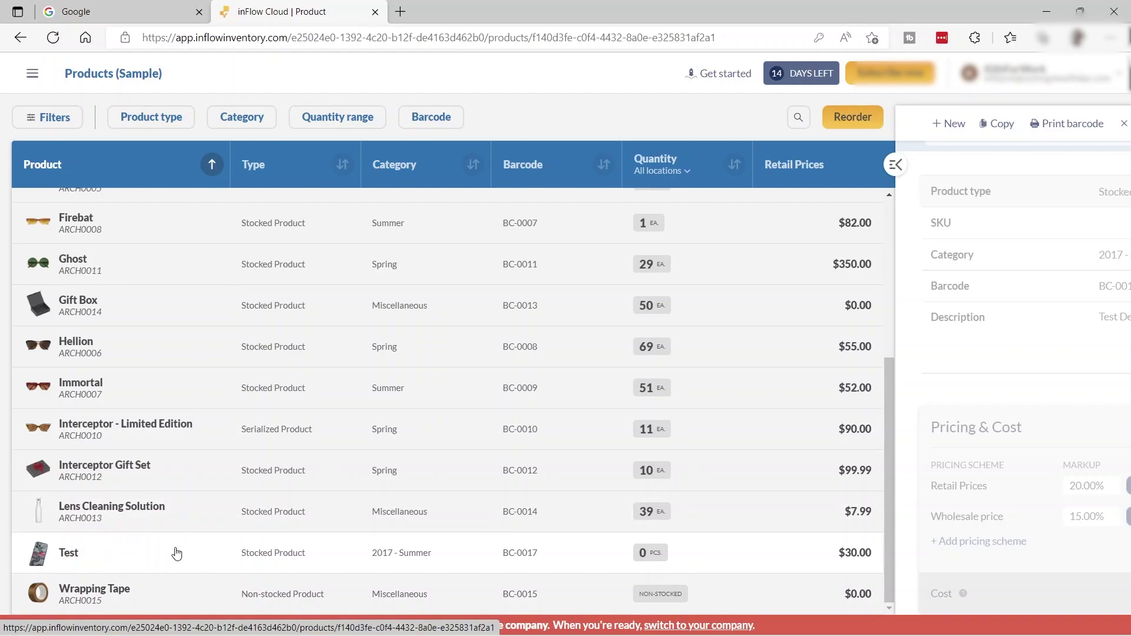
{"action": "scroll", "coordinate": [109, 306], "scroll_direction": "up", "scroll_amount": 1}
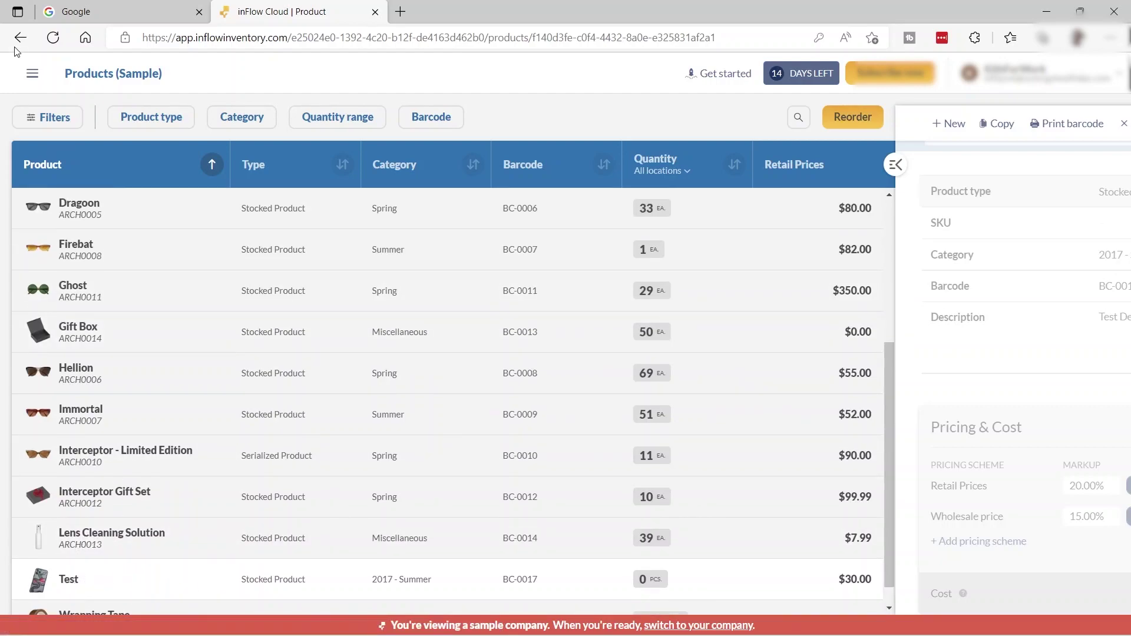
Go to the homepage and review its purchasing, inventory, sales, reports, Windows and mobile sections
{"action": "left_click", "coordinate": [32, 73]}
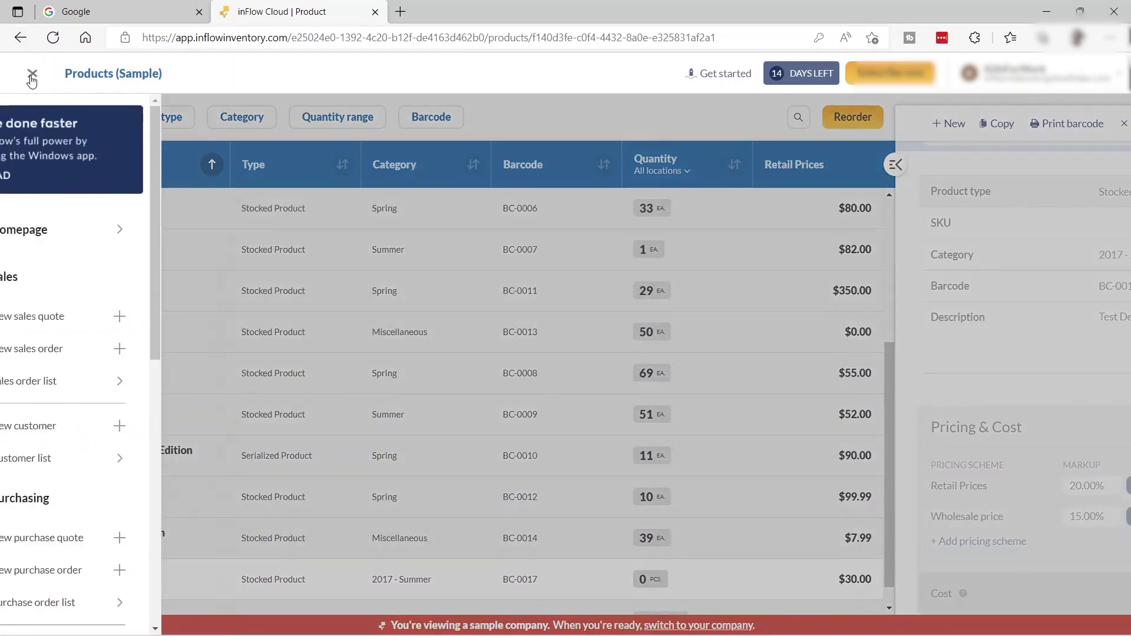
{"action": "left_click", "coordinate": [93, 231]}
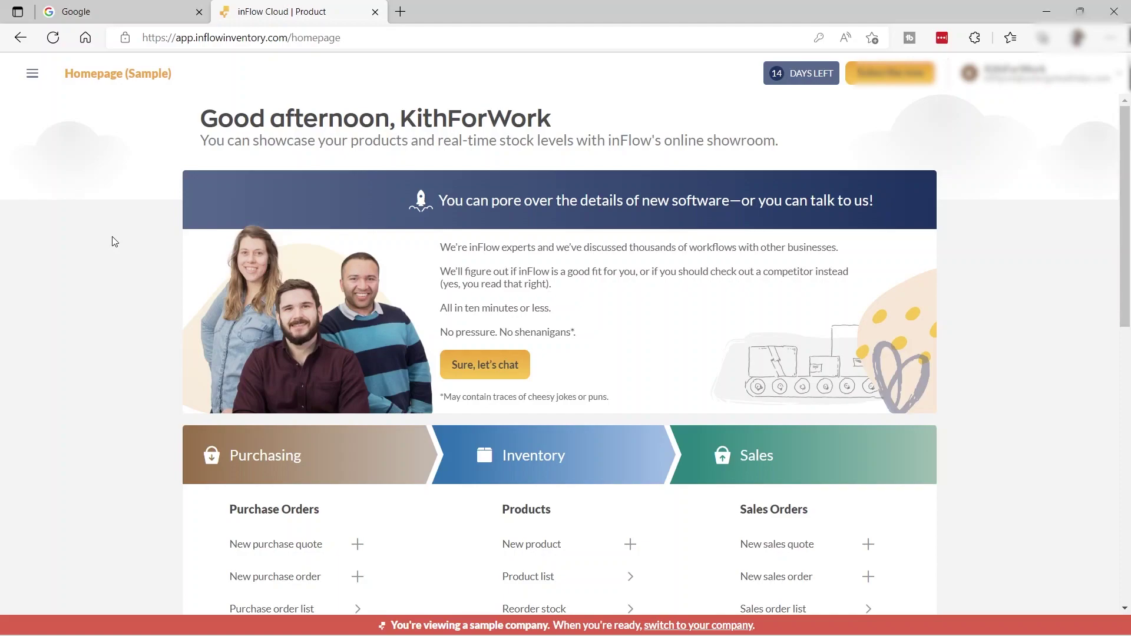
{"action": "scroll", "coordinate": [613, 356], "scroll_direction": "down", "scroll_amount": 3}
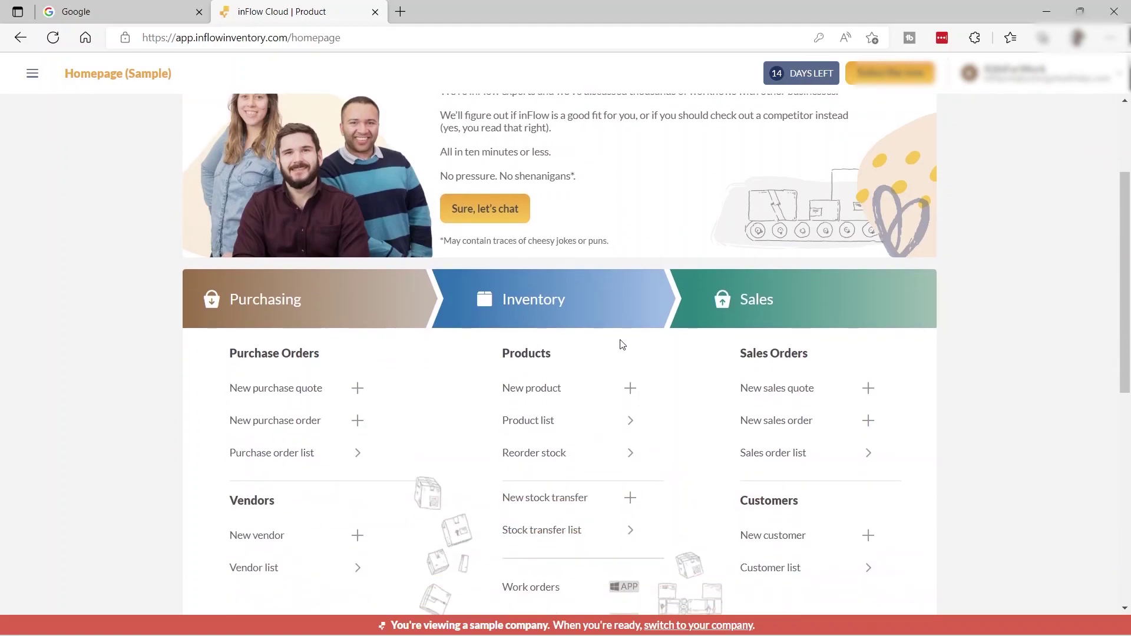
{"action": "scroll", "coordinate": [621, 342], "scroll_direction": "down", "scroll_amount": 4}
{"action": "scroll", "coordinate": [439, 428], "scroll_direction": "down", "scroll_amount": 2}
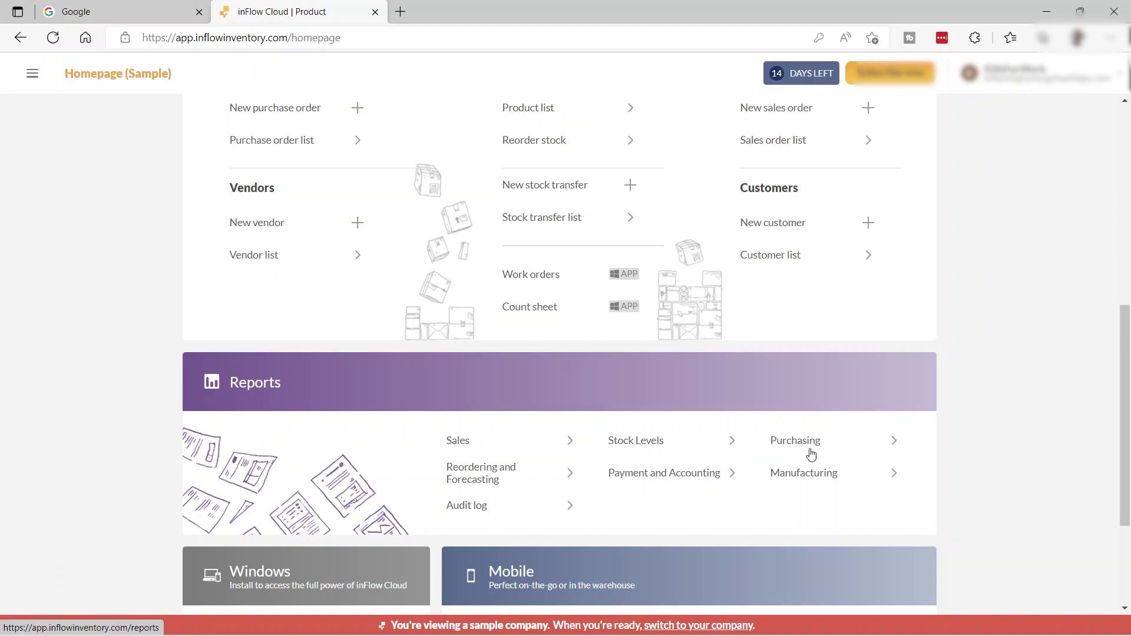
{"action": "scroll", "coordinate": [621, 448], "scroll_direction": "down", "scroll_amount": 3}
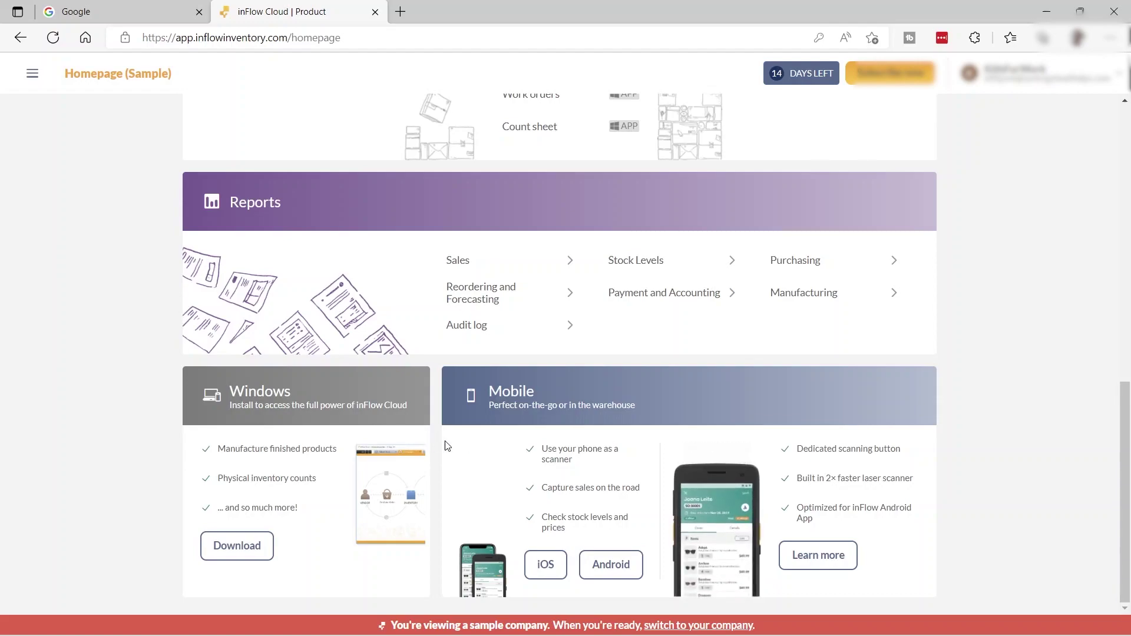
{"action": "scroll", "coordinate": [632, 374], "scroll_direction": "up", "scroll_amount": 8}
{"action": "scroll", "coordinate": [632, 373], "scroll_direction": "up", "scroll_amount": 3}
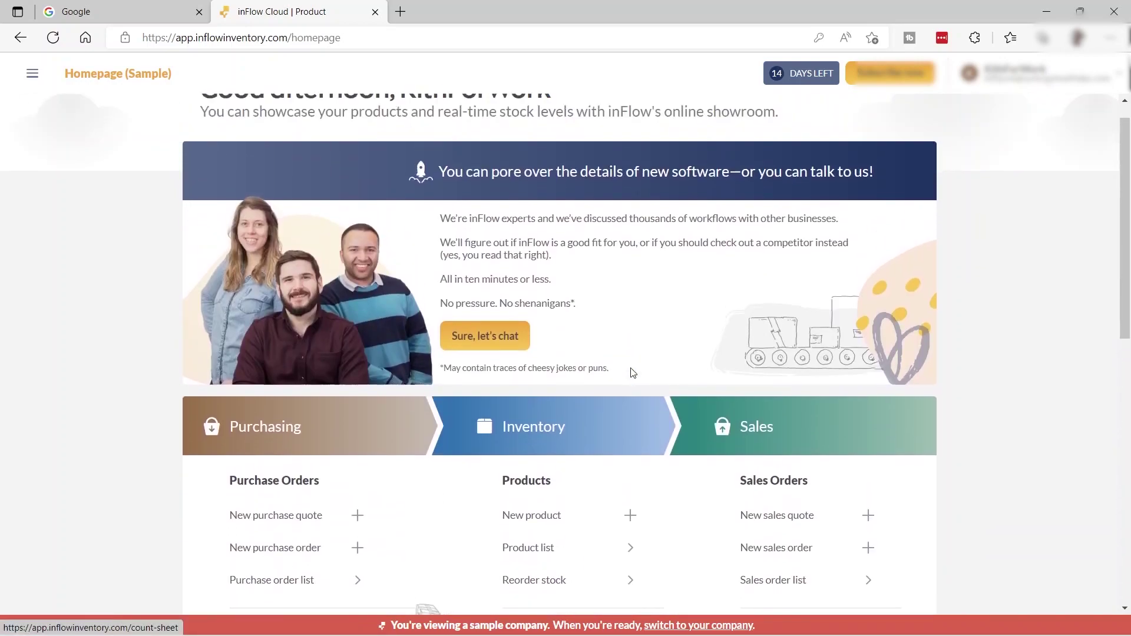